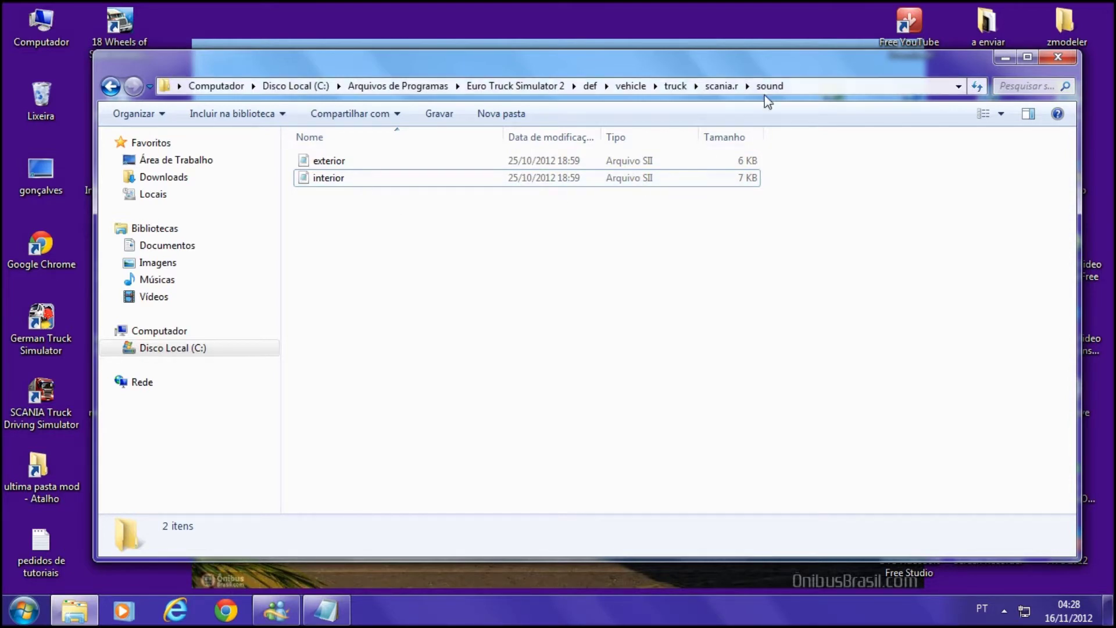
- Close the scania.r sound folder window and open the Documents library
{"action": "left_click", "coordinate": [1065, 63]}
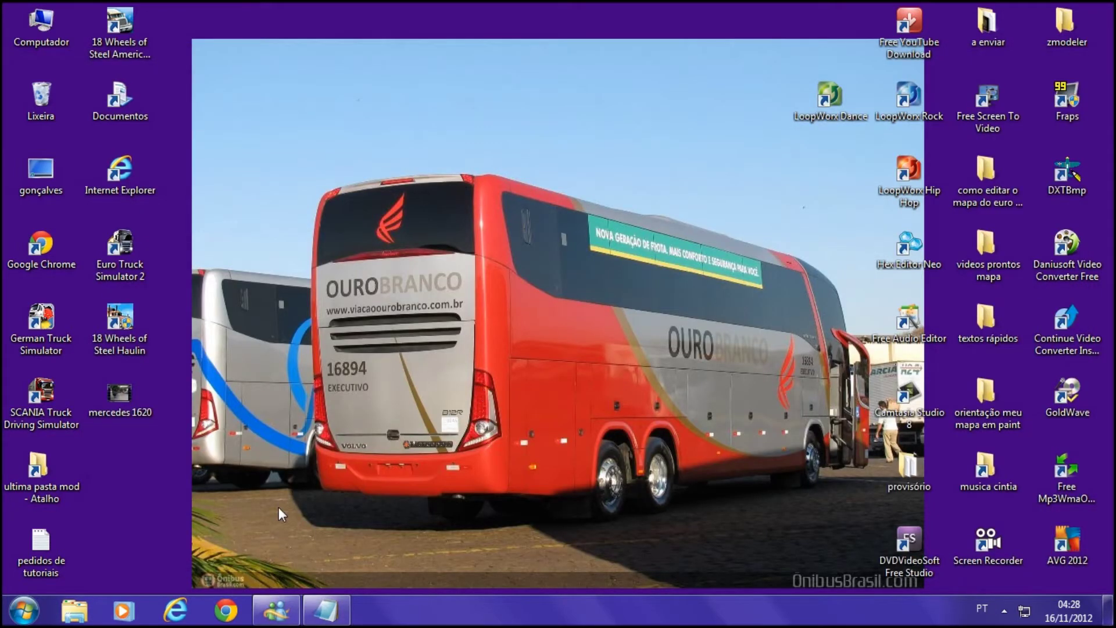
{"action": "left_click", "coordinate": [24, 610]}
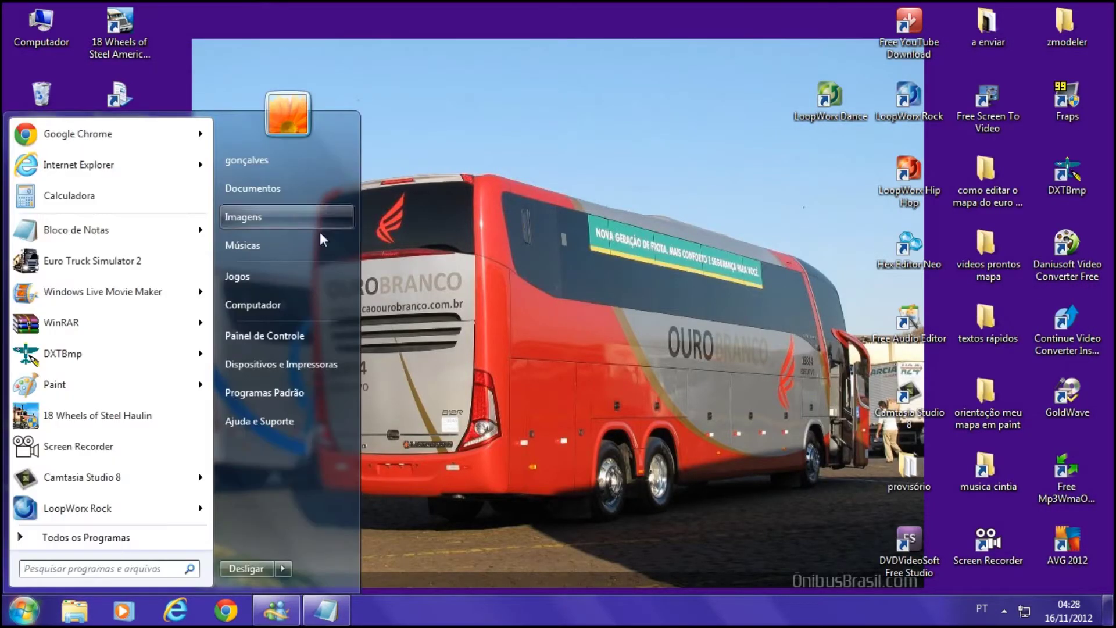
{"action": "left_click", "coordinate": [339, 185]}
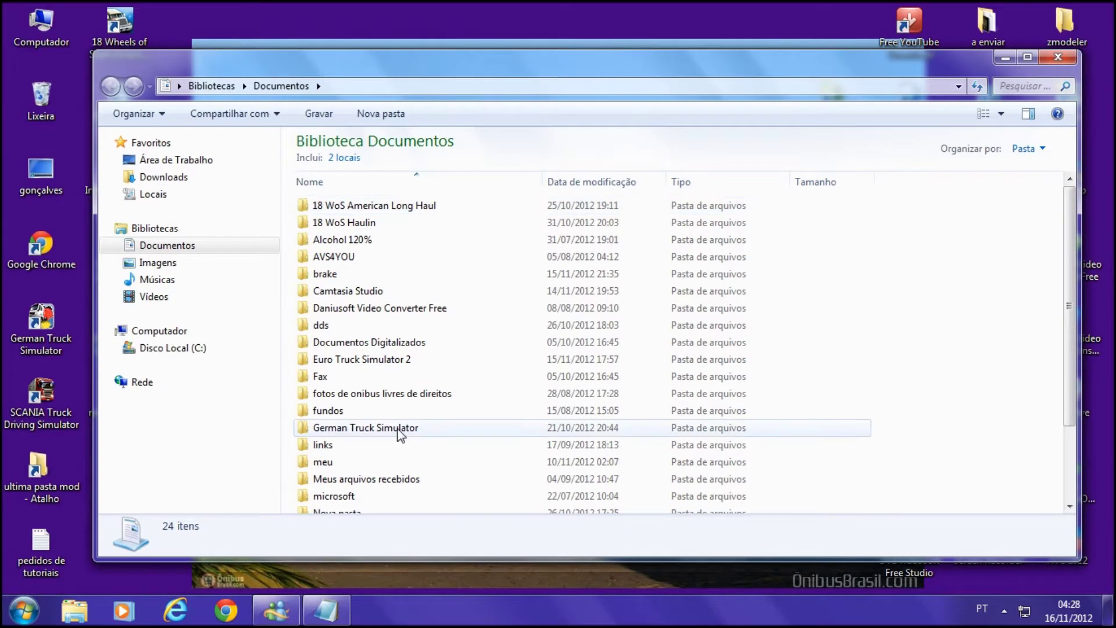
- Create a new folder named "sound truck" in the Documents library
{"action": "scroll", "coordinate": [397, 440], "scroll_direction": "down", "scroll_amount": 1}
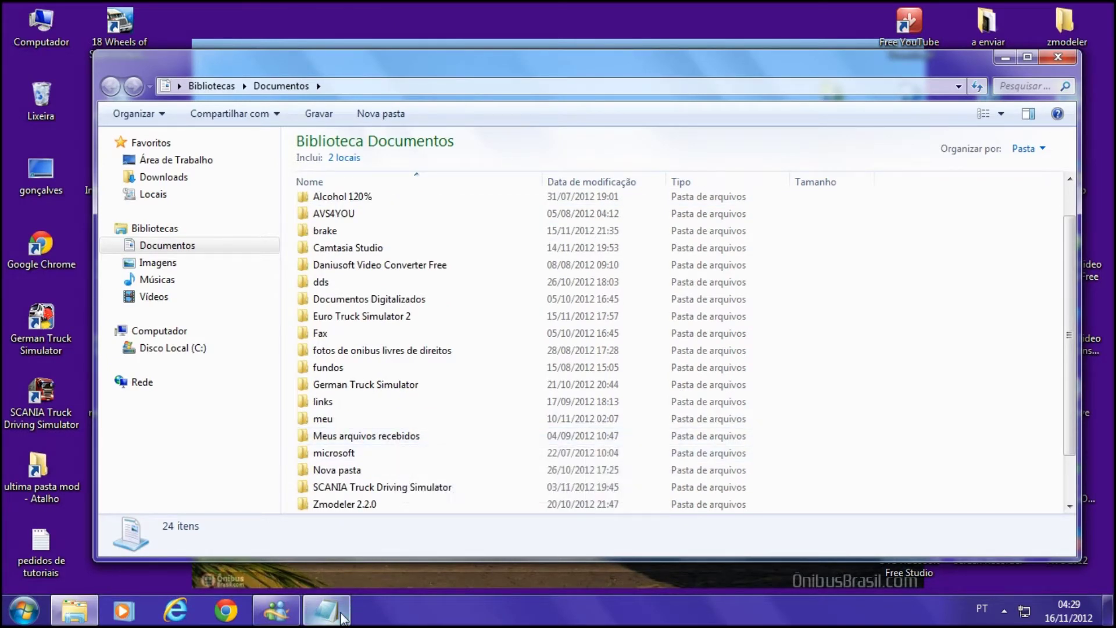
{"action": "right_click", "coordinate": [292, 437]}
{"action": "mouse_move", "coordinate": [332, 405]}
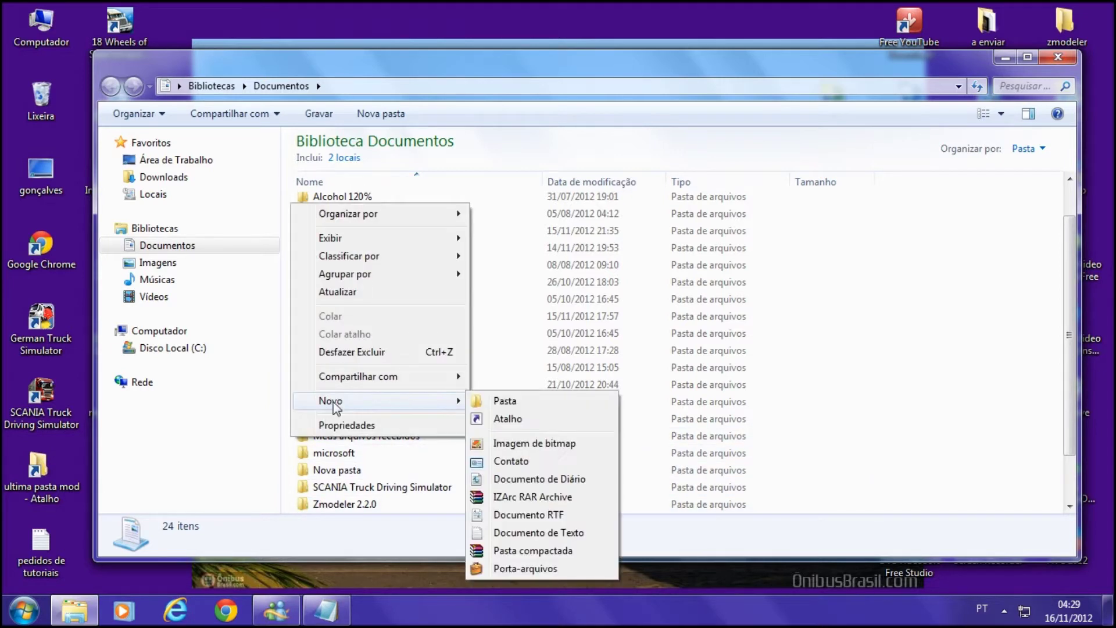
{"action": "left_click", "coordinate": [503, 401]}
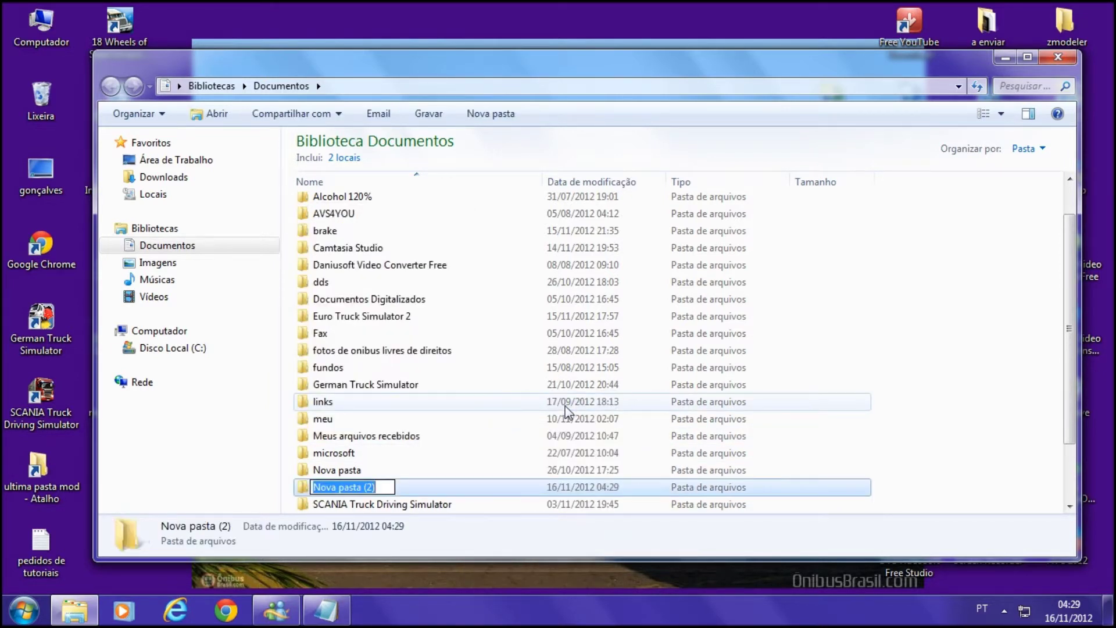
{"action": "type", "text": "sound"}
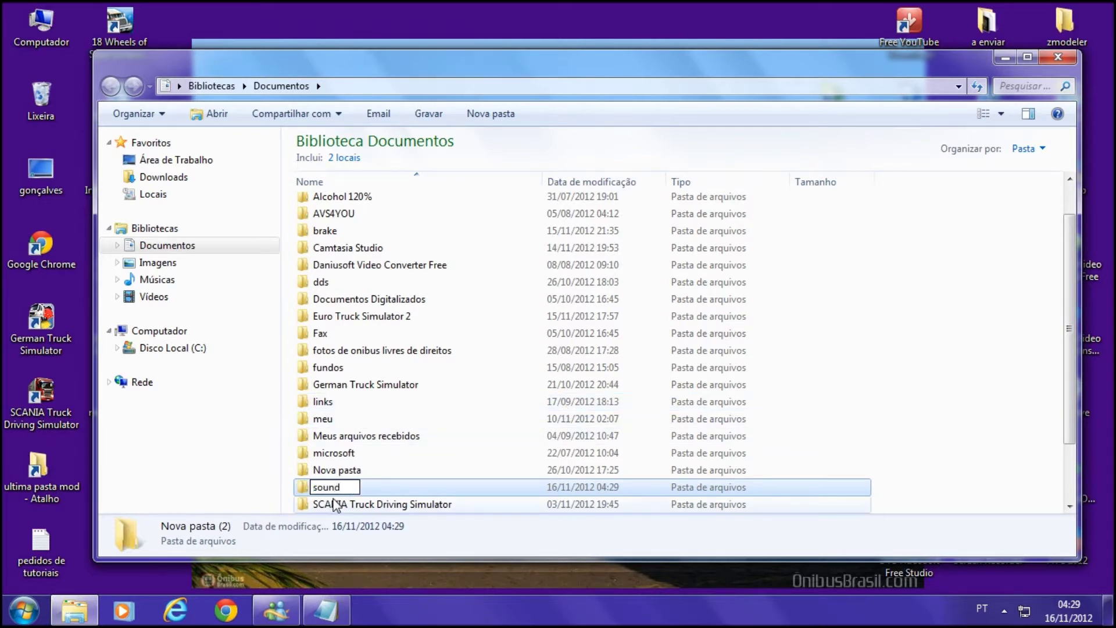
{"action": "type", "text": " truck"}
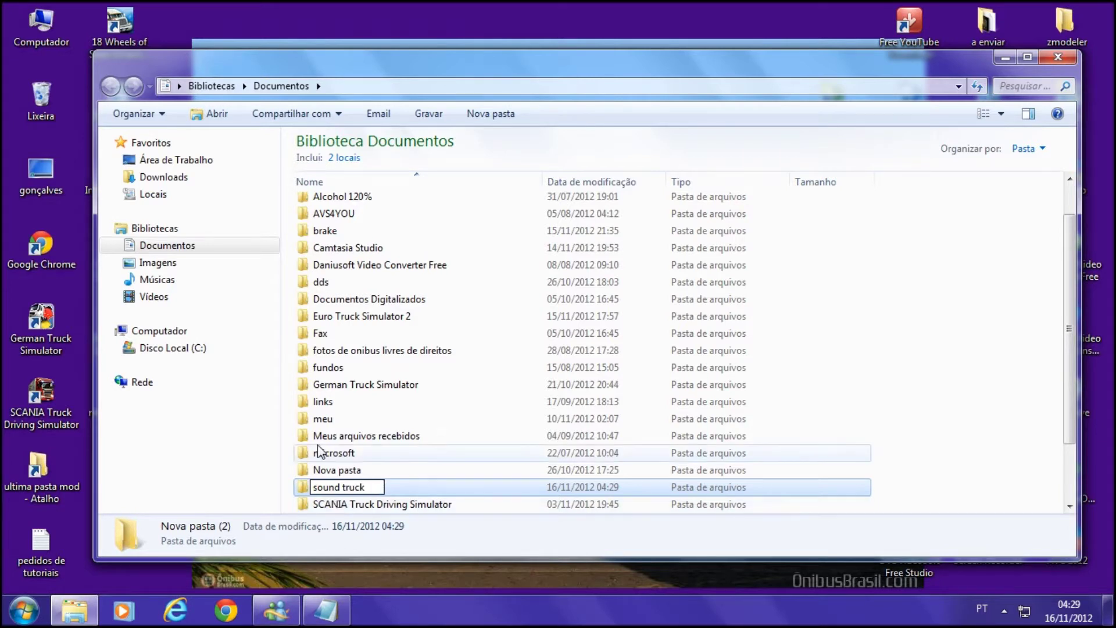
{"action": "left_click", "coordinate": [293, 413]}
- Open the sound truck folder and bring up the Notepad note with the air brake paths, arranging both windows so they stay accessible
{"action": "scroll", "coordinate": [349, 355], "scroll_direction": "down", "scroll_amount": 2}
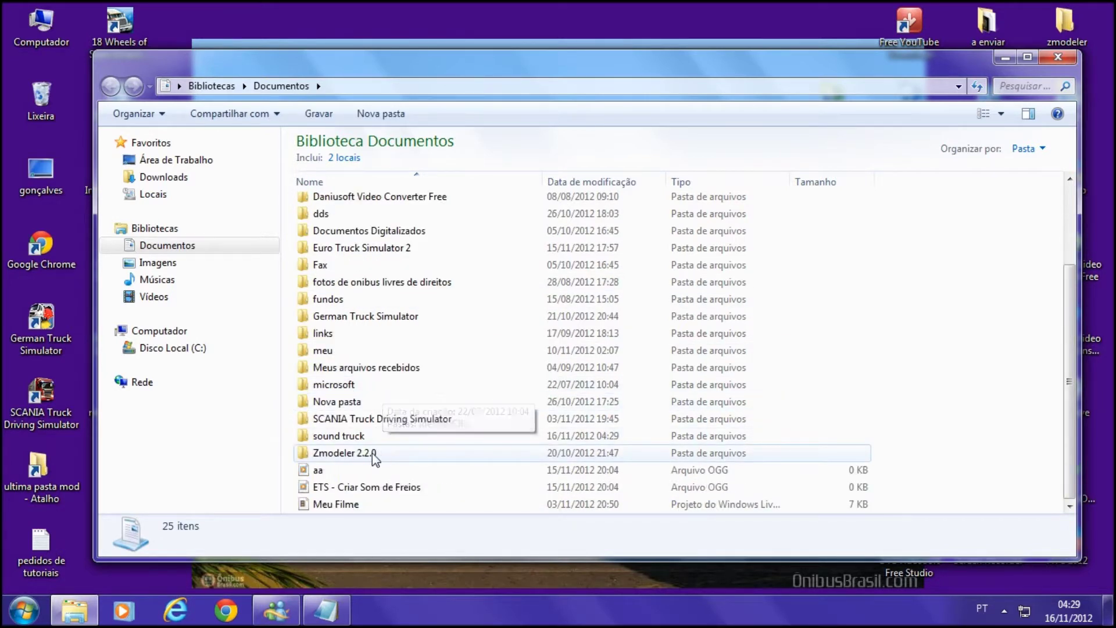
{"action": "double_click", "coordinate": [358, 440]}
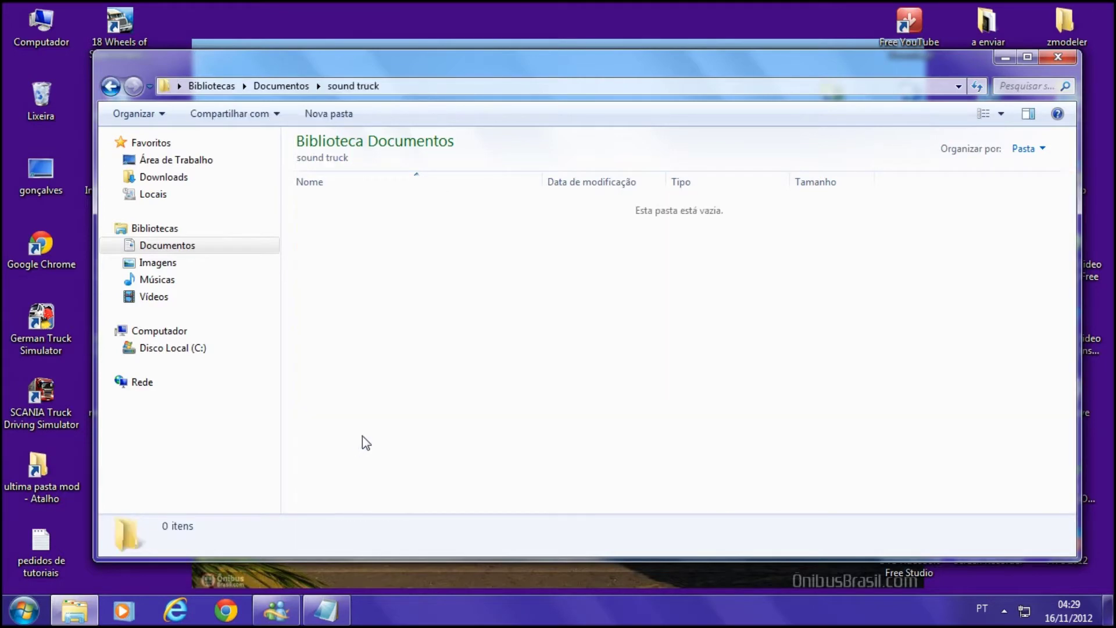
{"action": "left_click_drag", "start_coordinate": [430, 75], "coordinate": [638, 53]}
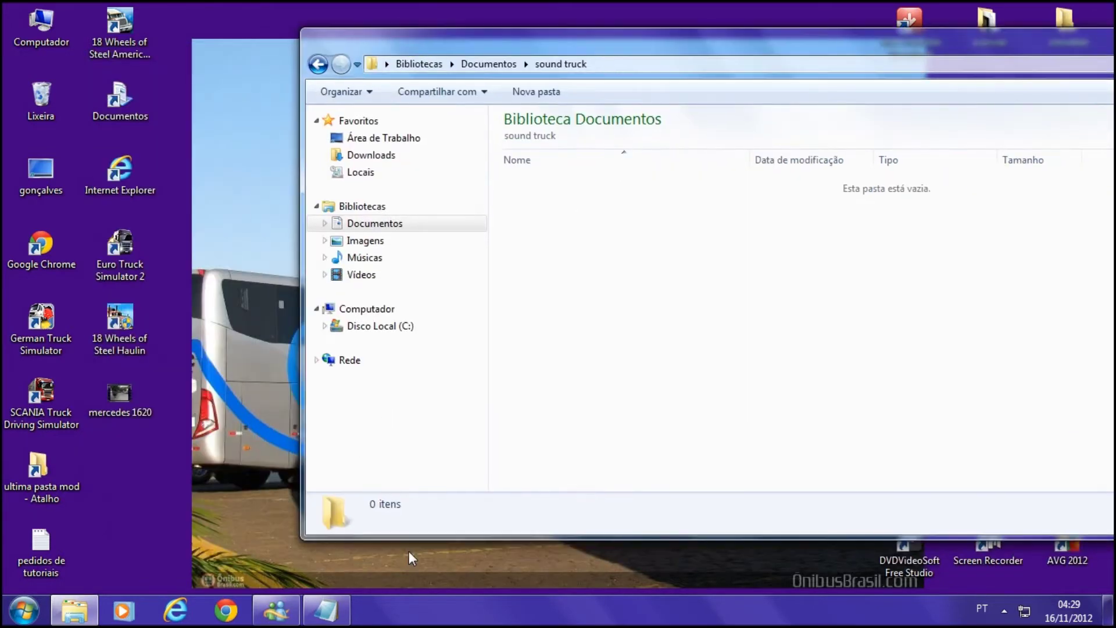
{"action": "left_click", "coordinate": [334, 616]}
{"action": "left_click_drag", "start_coordinate": [419, 54], "coordinate": [580, 154]}
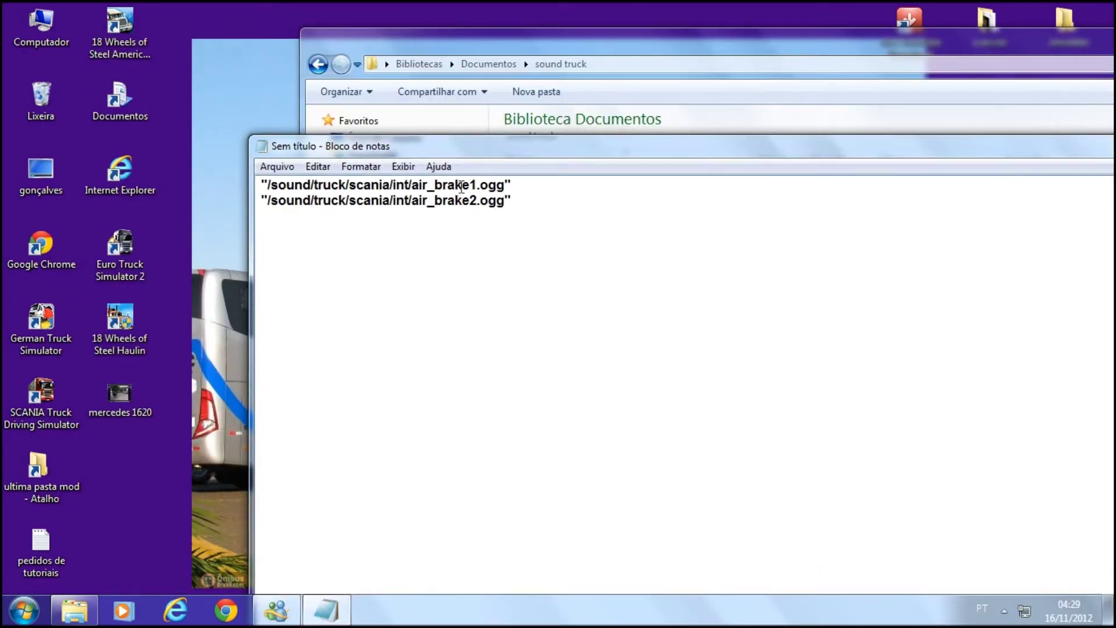
{"action": "left_click_drag", "start_coordinate": [486, 148], "coordinate": [444, 218]}
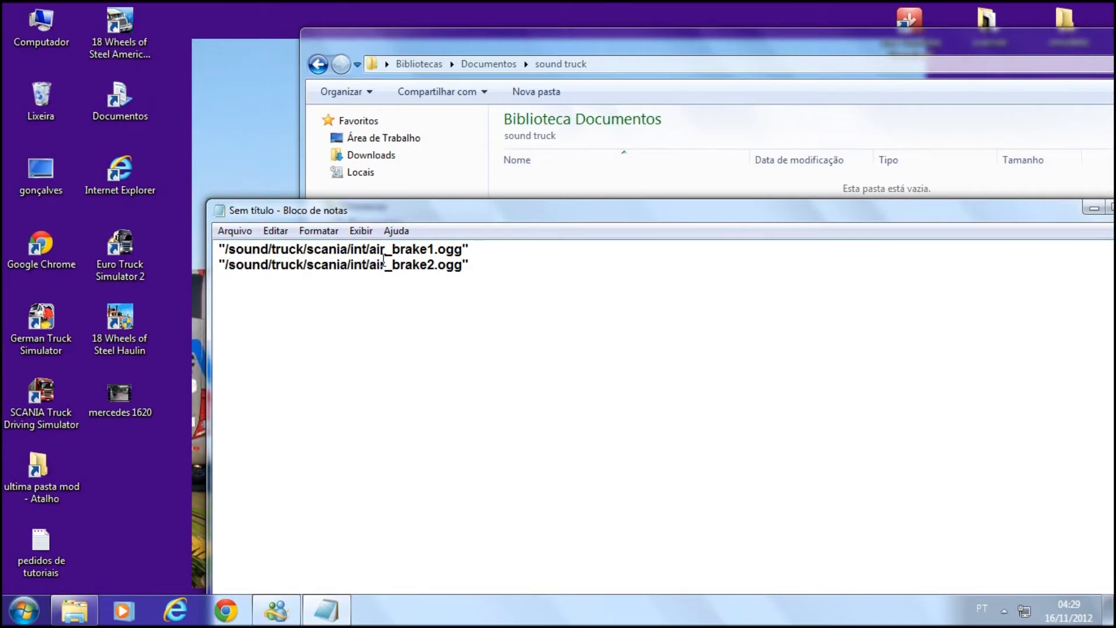
- In a second Explorer window, open Arquivos de Programas > Euro Truck Simulator 2 > base on drive C:, keeping the note in view
{"action": "left_click", "coordinate": [24, 610]}
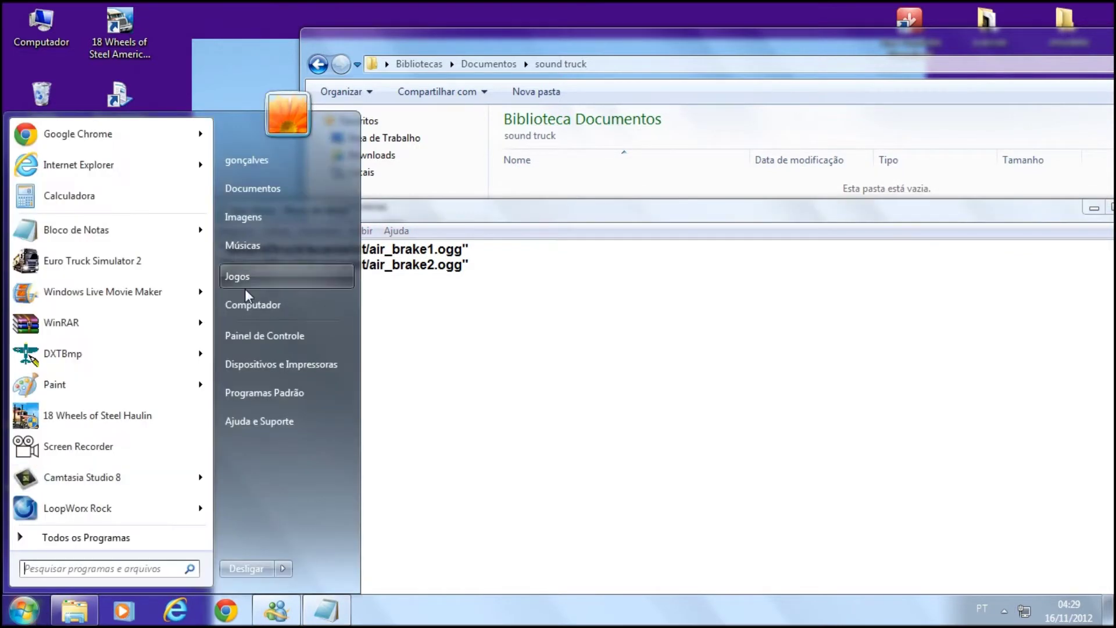
{"action": "left_click", "coordinate": [288, 304]}
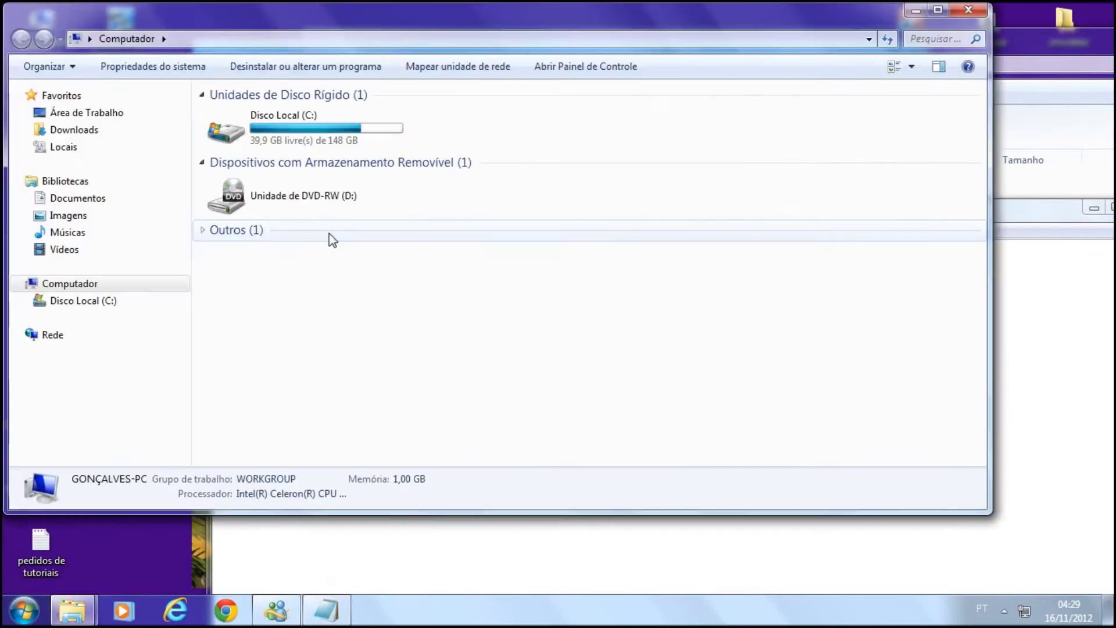
{"action": "double_click", "coordinate": [326, 117]}
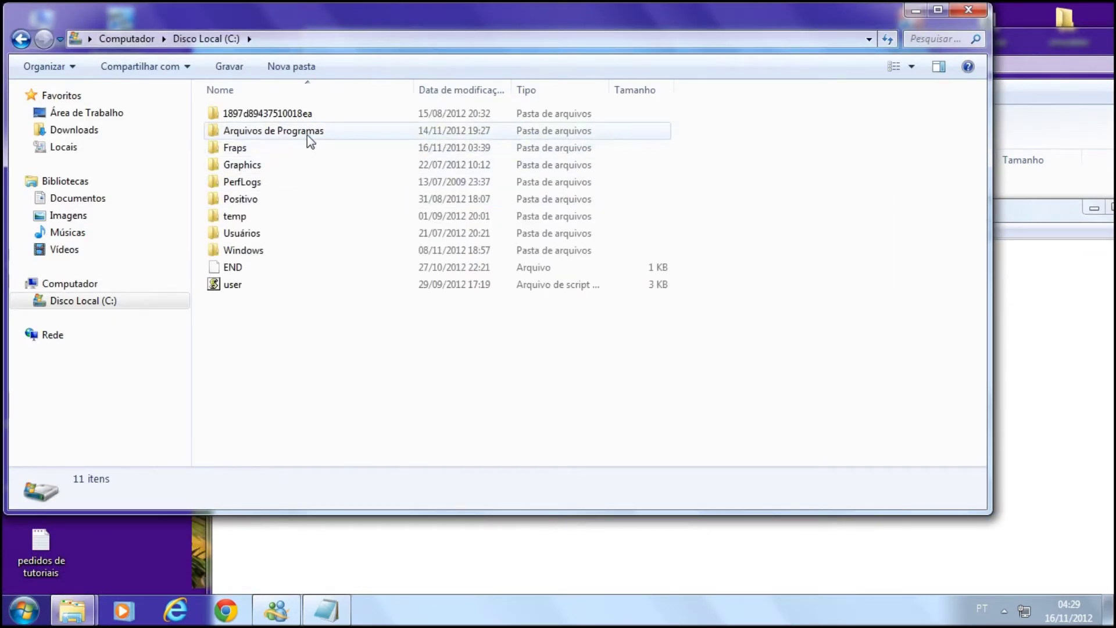
{"action": "left_click_drag", "start_coordinate": [366, 34], "coordinate": [744, 194]}
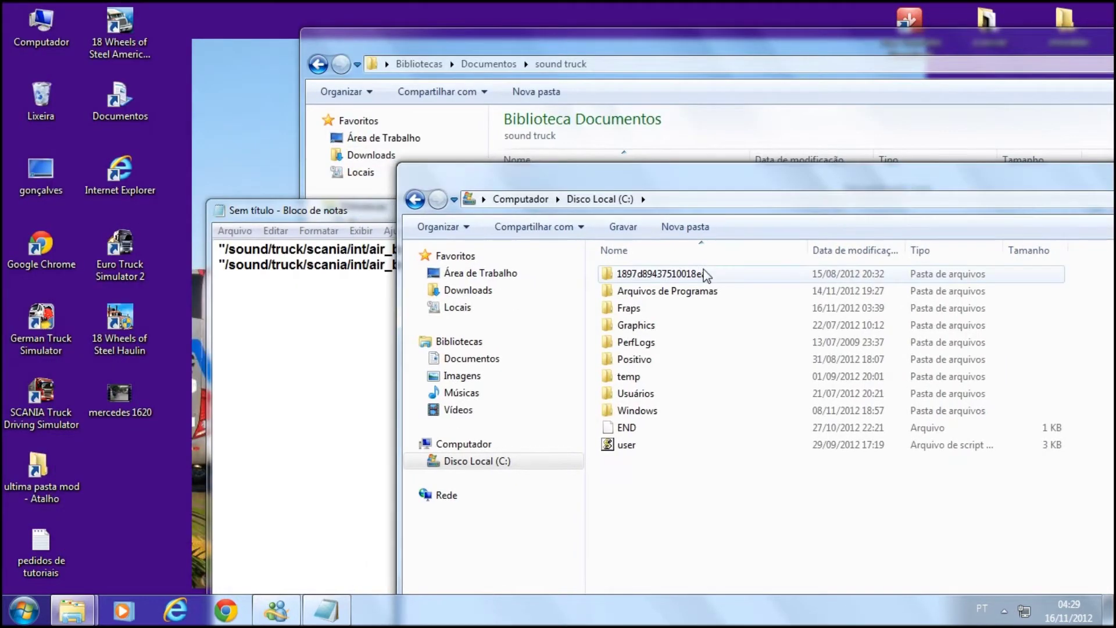
{"action": "double_click", "coordinate": [639, 291]}
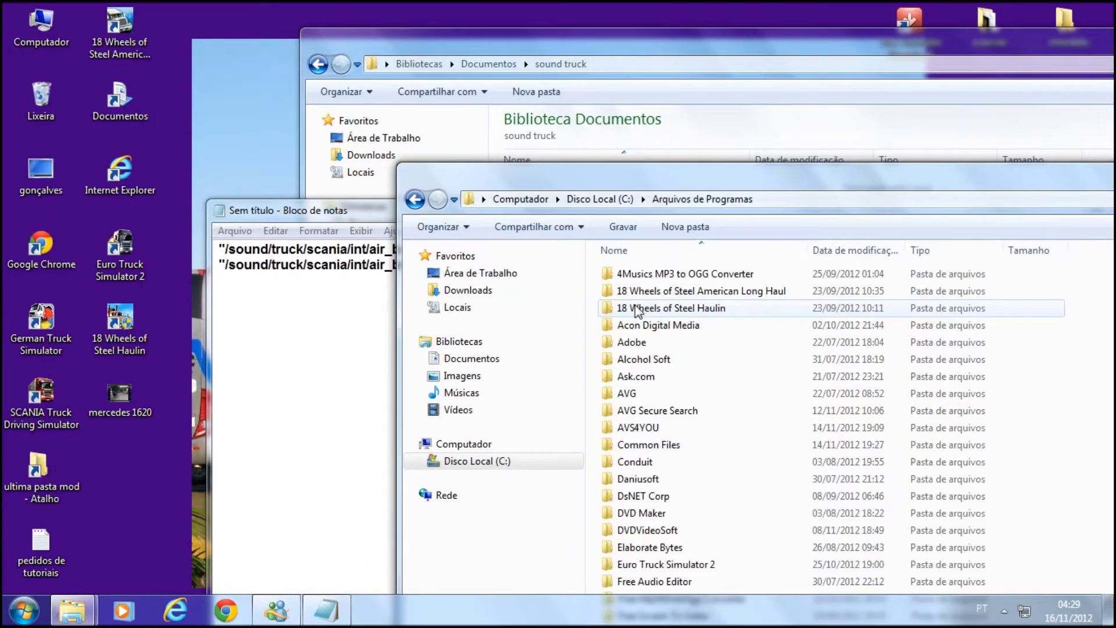
{"action": "double_click", "coordinate": [678, 566]}
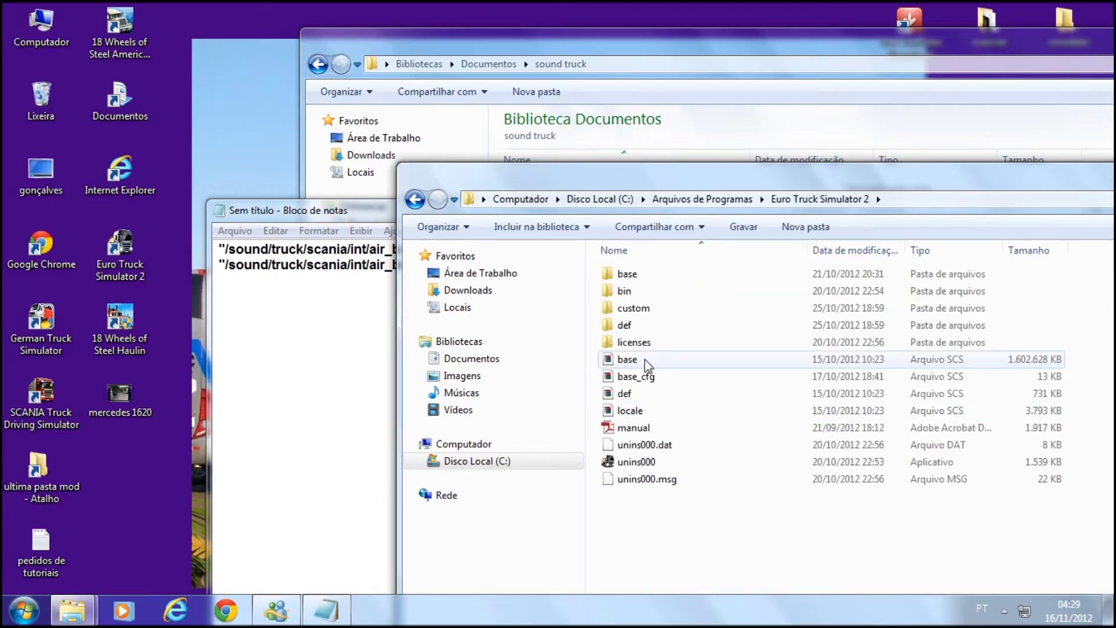
{"action": "double_click", "coordinate": [656, 276]}
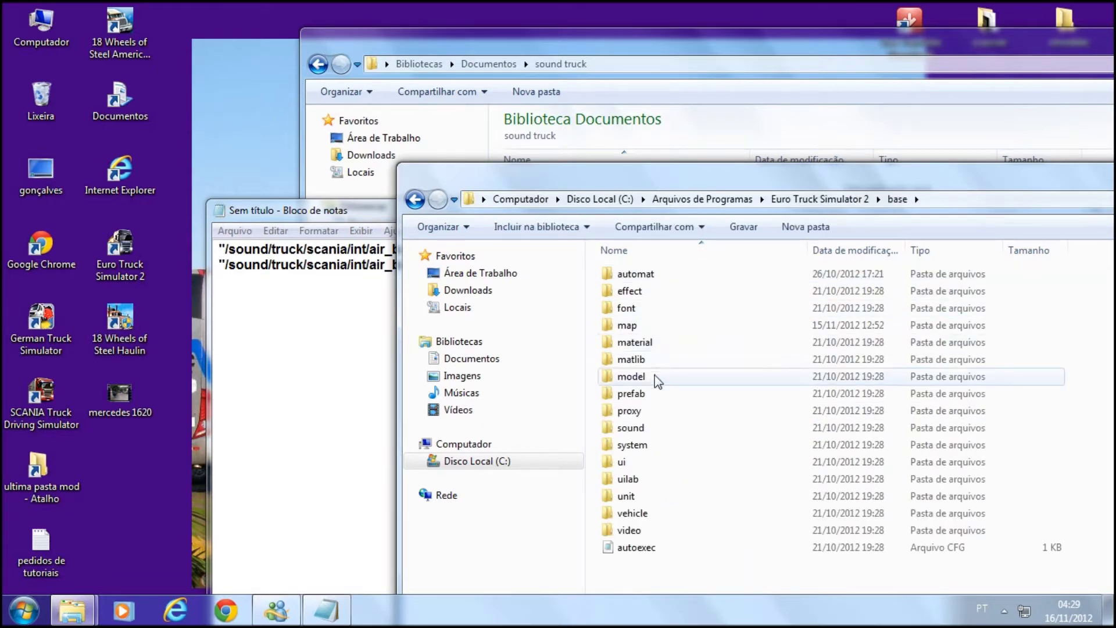
{"action": "left_click_drag", "start_coordinate": [641, 185], "coordinate": [684, 161]}
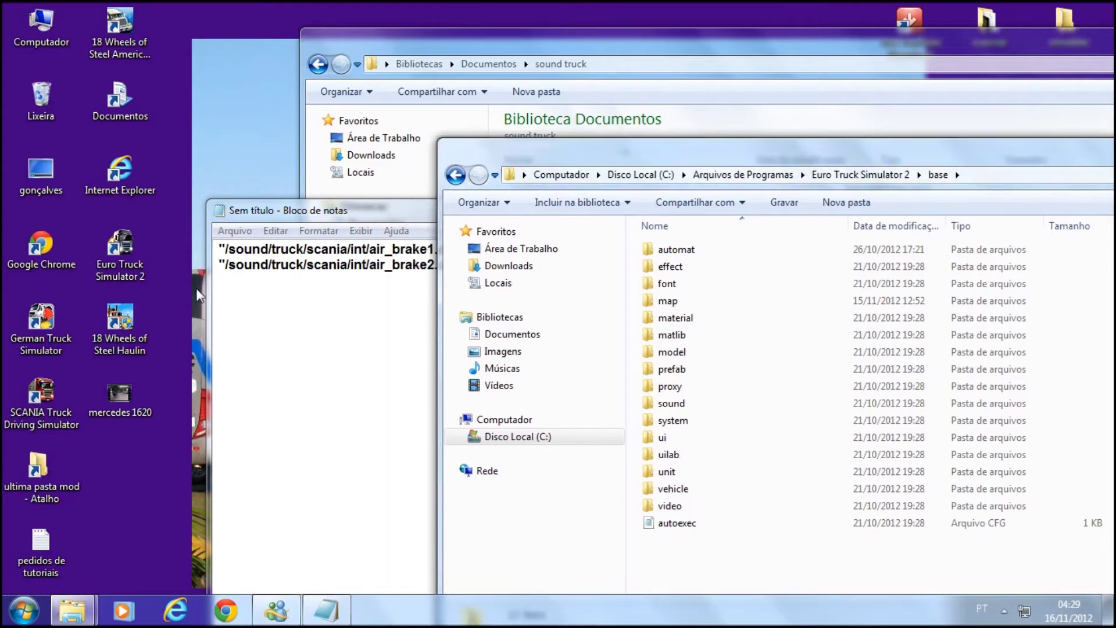
- Trace the folders in the note's air_brake2.ogg path and open sound > truck > scania > int inside the base folder
{"action": "left_click", "coordinate": [226, 267]}
{"action": "left_click_drag", "start_coordinate": [226, 267], "coordinate": [367, 266]}
{"action": "left_click", "coordinate": [289, 266]}
{"action": "left_click", "coordinate": [329, 266]}
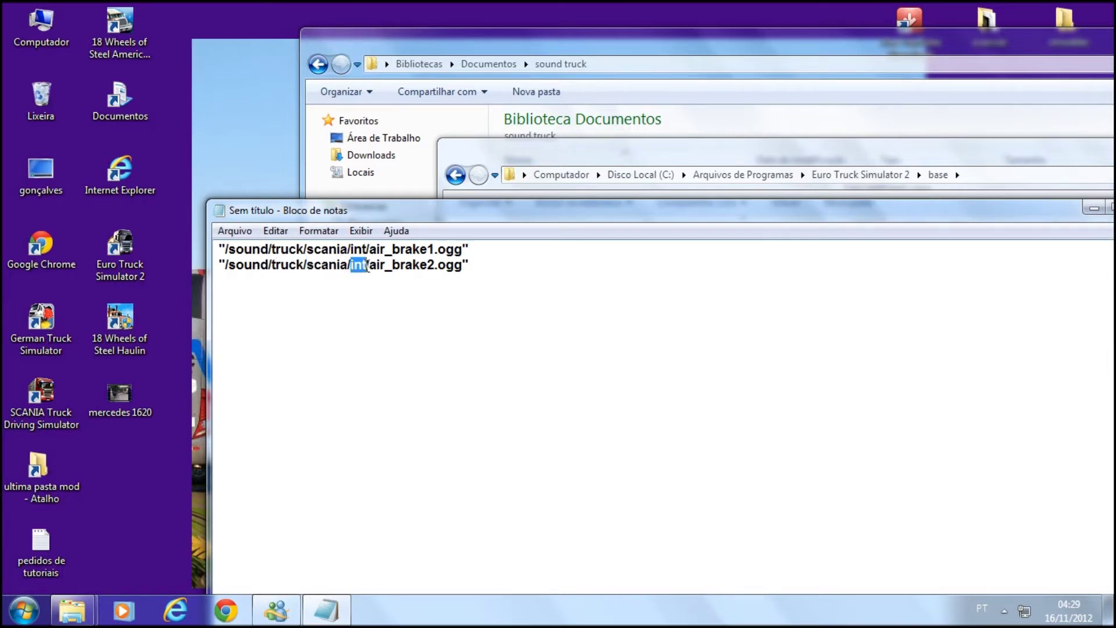
{"action": "left_click", "coordinate": [559, 153]}
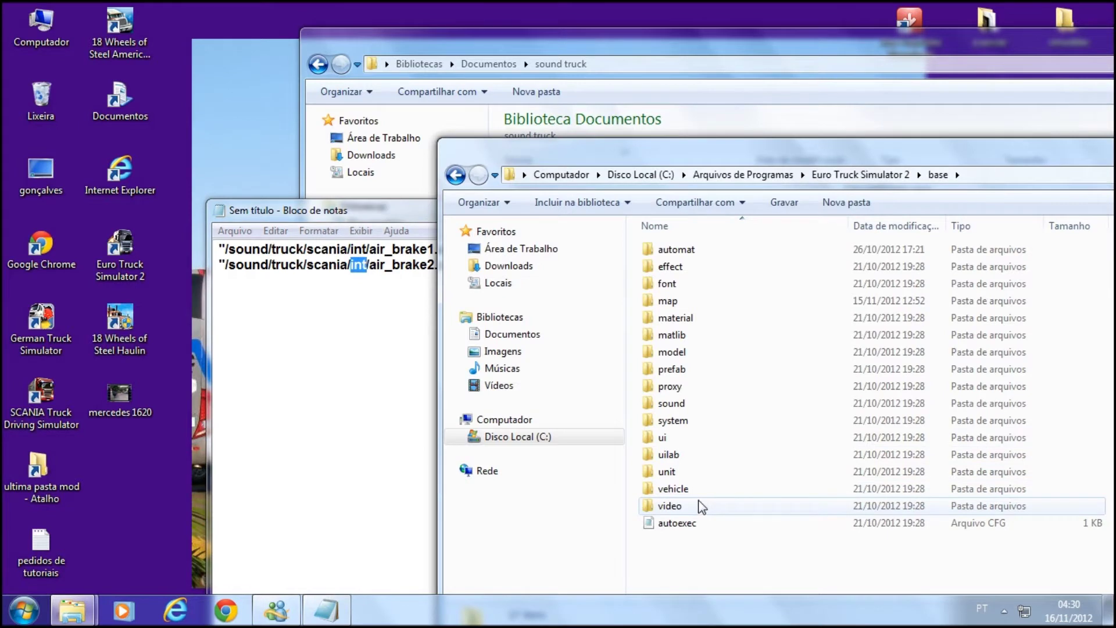
{"action": "double_click", "coordinate": [687, 405]}
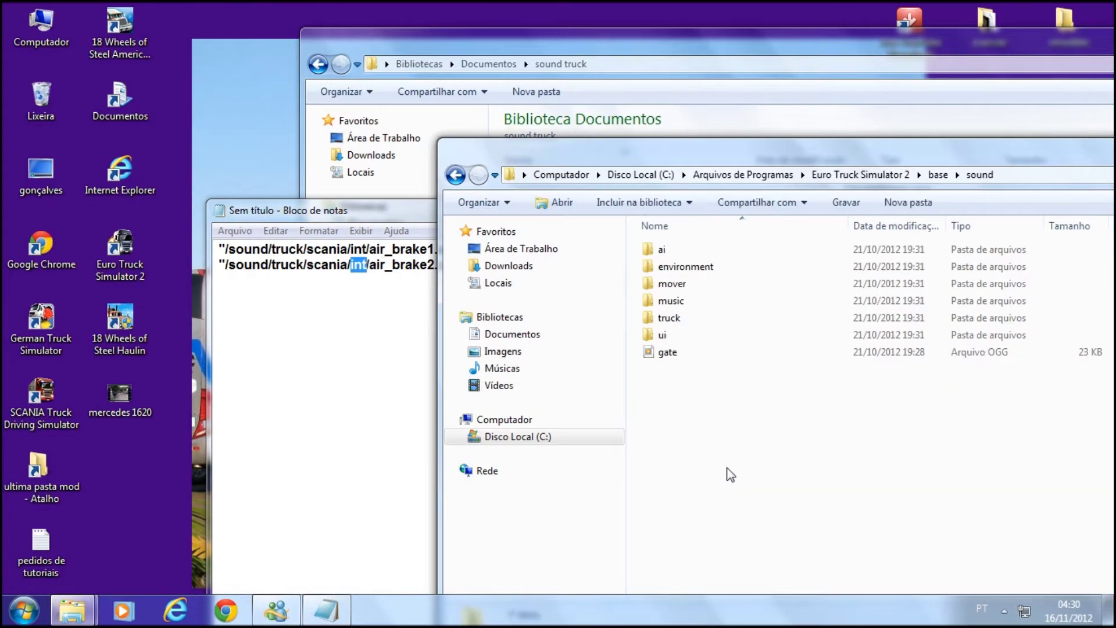
{"action": "double_click", "coordinate": [695, 317]}
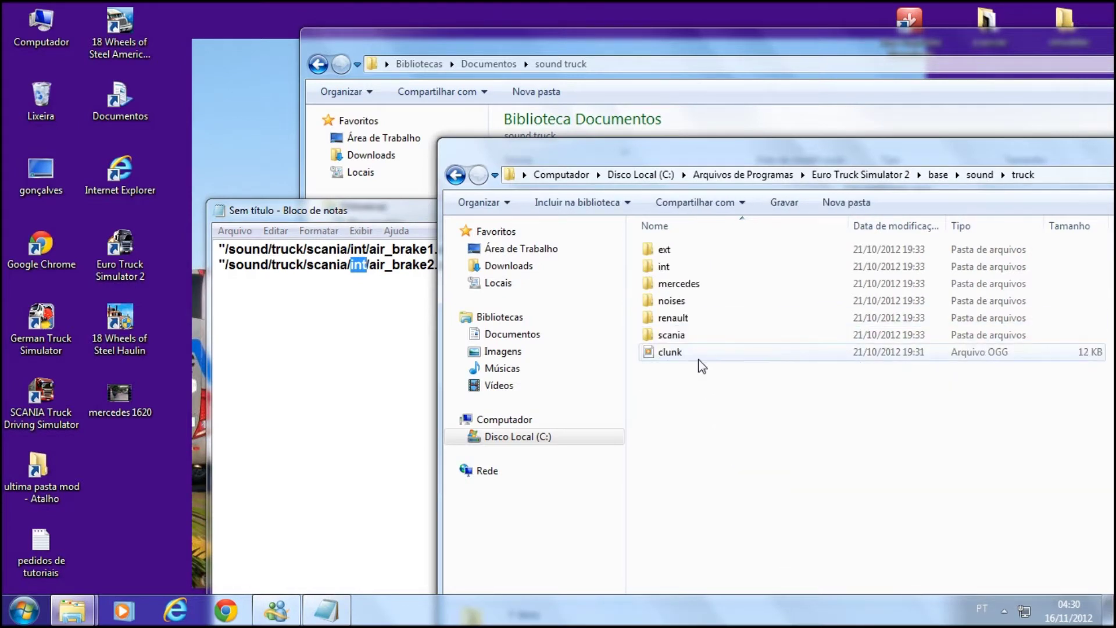
{"action": "double_click", "coordinate": [671, 334]}
{"action": "double_click", "coordinate": [666, 270]}
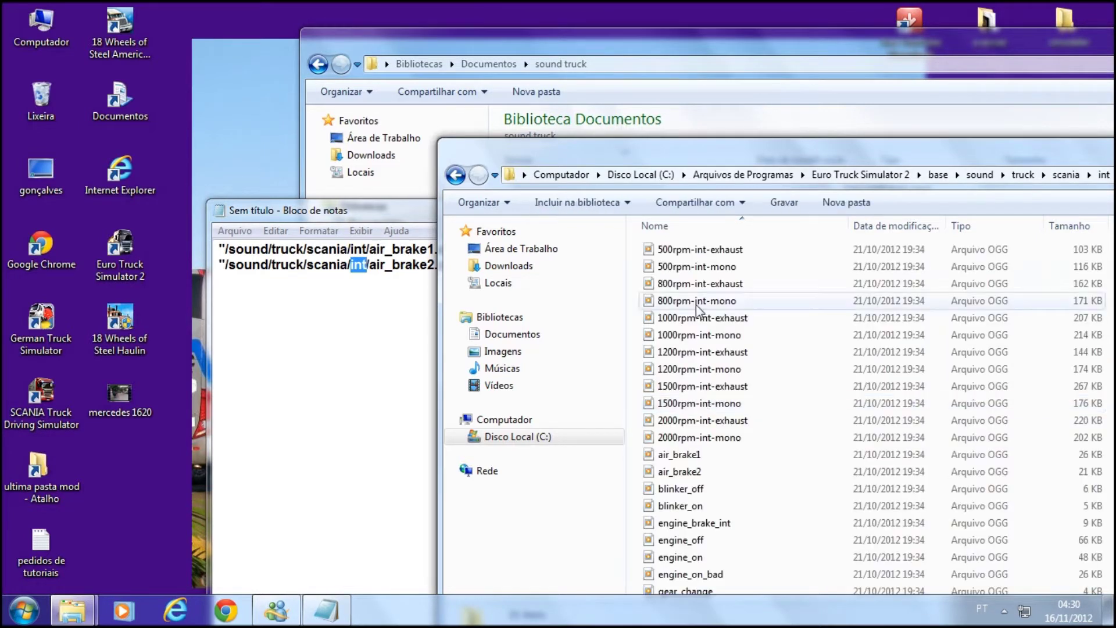
- Find the air_brake2 file named in the note within the int folder and copy it into the sound truck folder
{"action": "left_click_drag", "start_coordinate": [369, 264], "coordinate": [428, 264]}
{"action": "left_click", "coordinate": [531, 142]}
{"action": "left_click_drag", "start_coordinate": [531, 141], "coordinate": [476, 104]}
{"action": "scroll", "coordinate": [622, 397], "scroll_direction": "down", "scroll_amount": 1}
{"action": "scroll", "coordinate": [623, 398], "scroll_direction": "down", "scroll_amount": 2}
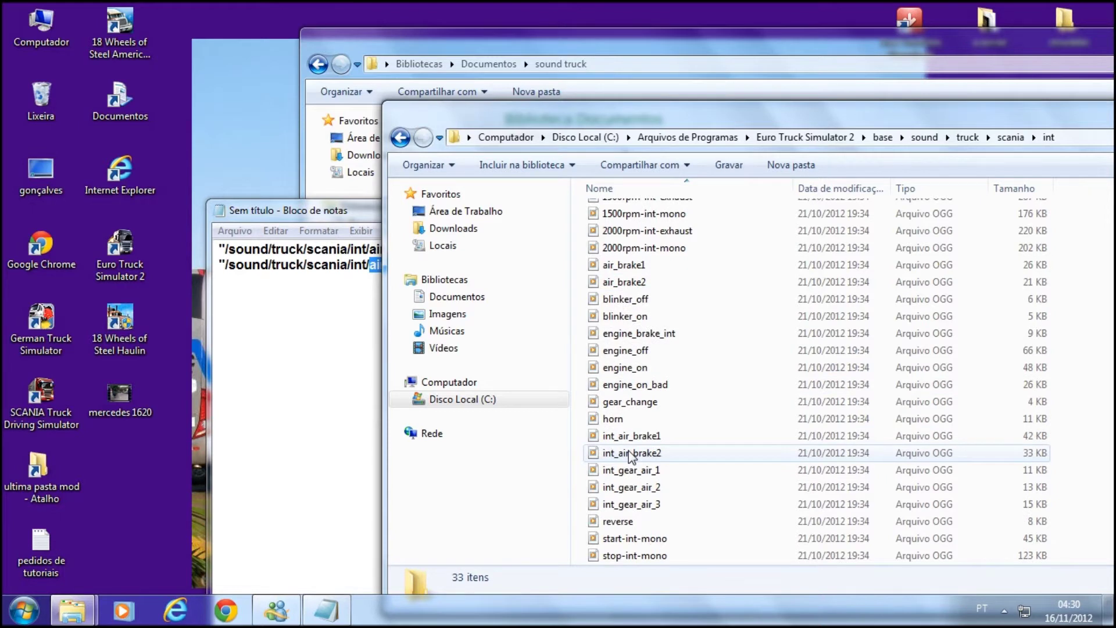
{"action": "scroll", "coordinate": [630, 456], "scroll_direction": "down", "scroll_amount": 1}
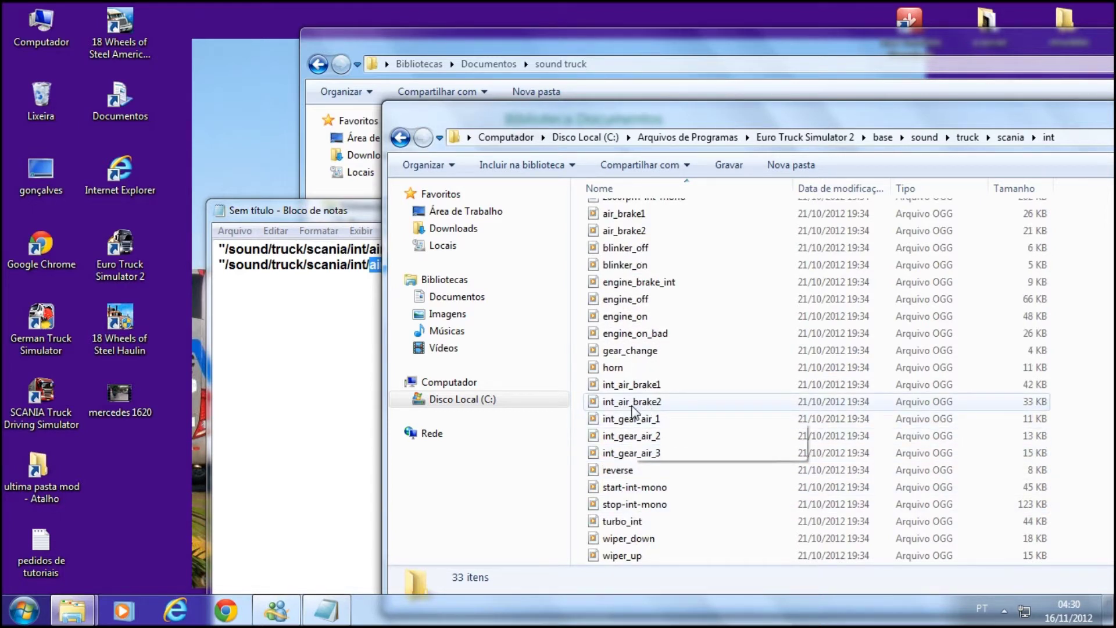
{"action": "scroll", "coordinate": [649, 442], "scroll_direction": "up", "scroll_amount": 2}
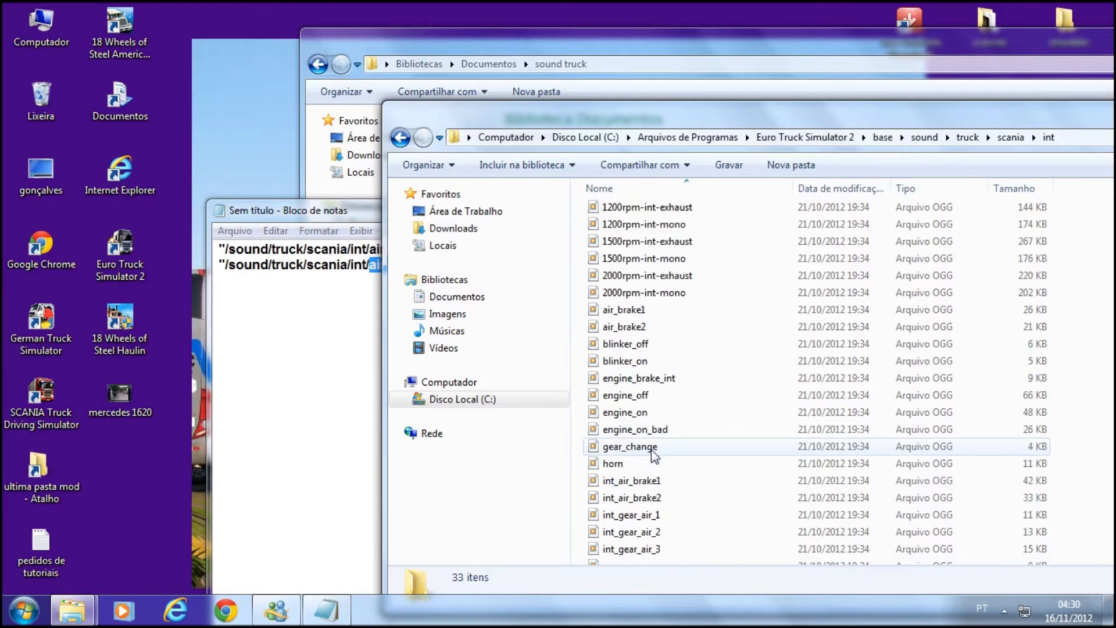
{"action": "left_click", "coordinate": [640, 327]}
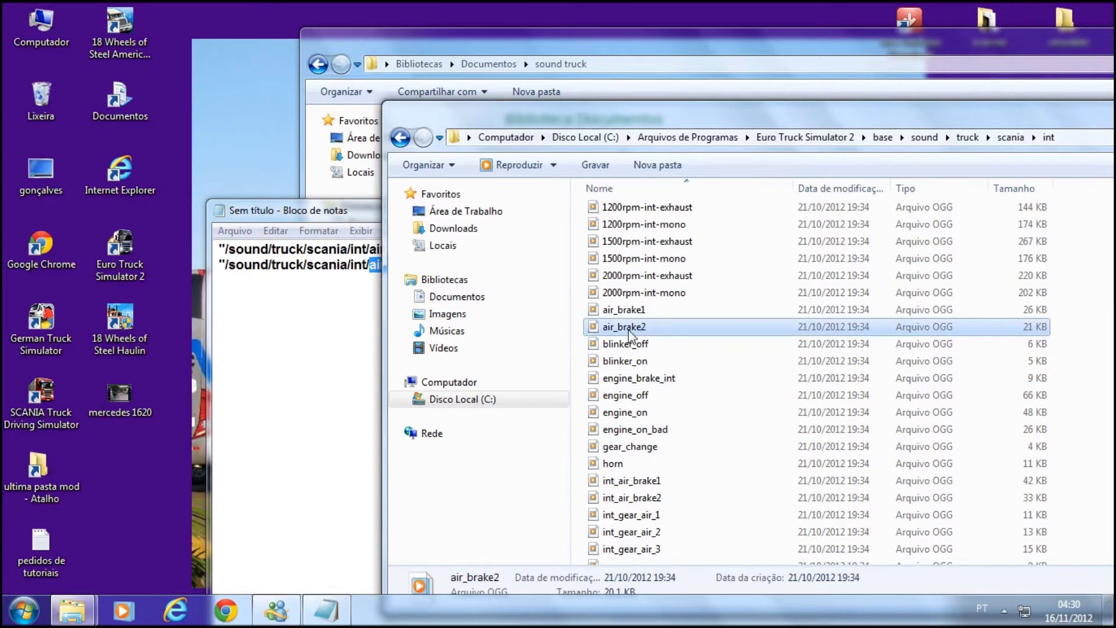
{"action": "right_click", "coordinate": [604, 334]}
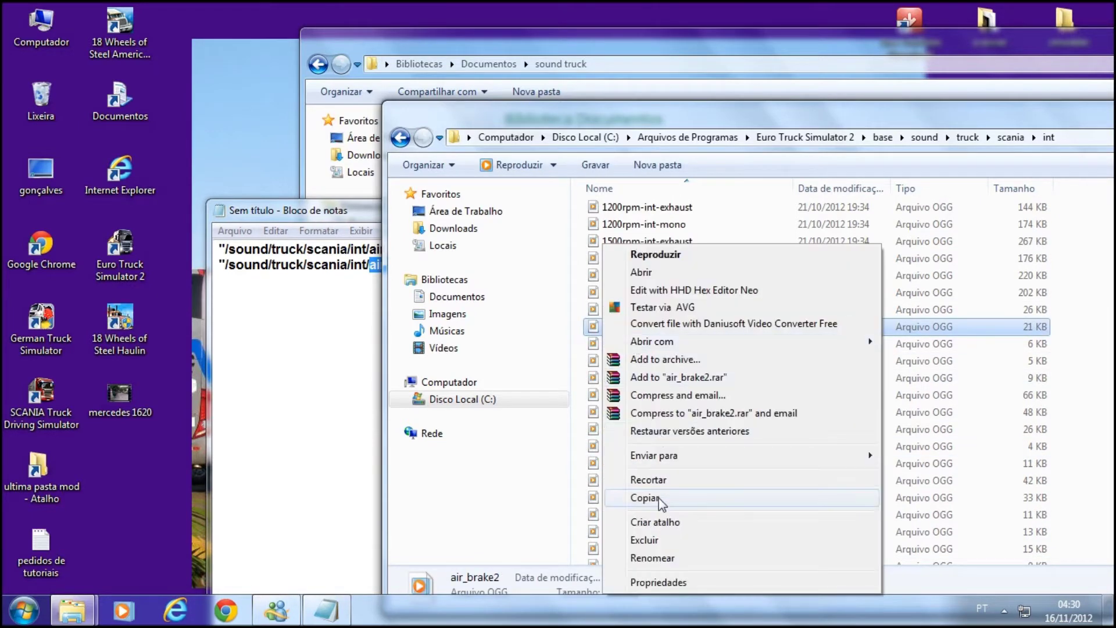
{"action": "left_click", "coordinate": [661, 500]}
{"action": "left_click", "coordinate": [599, 51]}
{"action": "right_click", "coordinate": [614, 230]}
{"action": "left_click", "coordinate": [676, 345]}
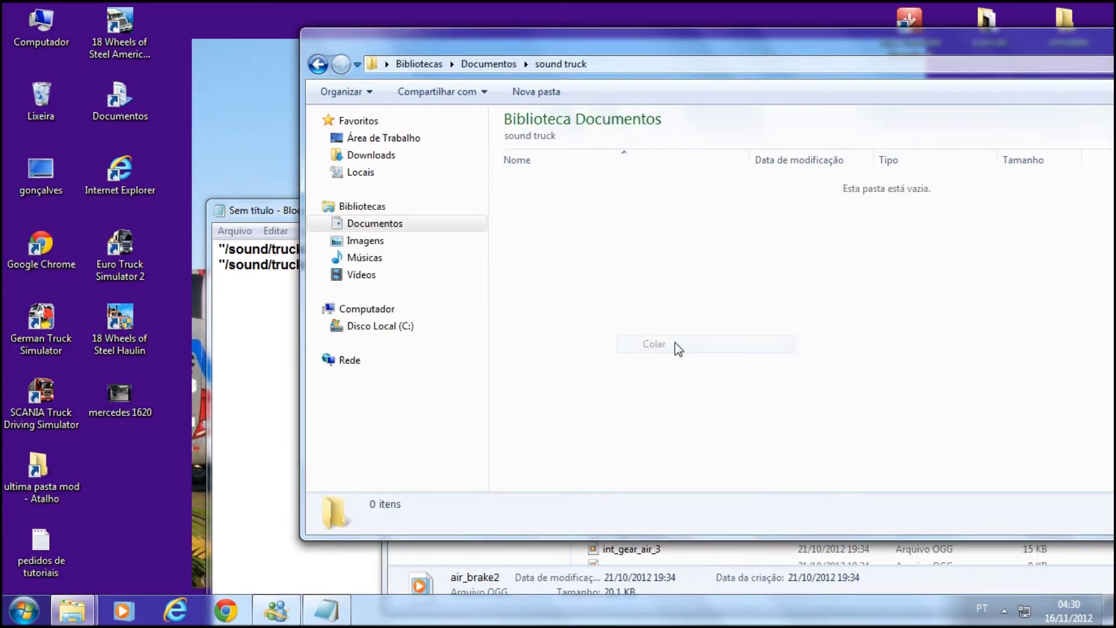
- Bring the int folder window back up and check the air_brake1.ogg file name and path in the note
{"action": "left_click", "coordinate": [500, 559]}
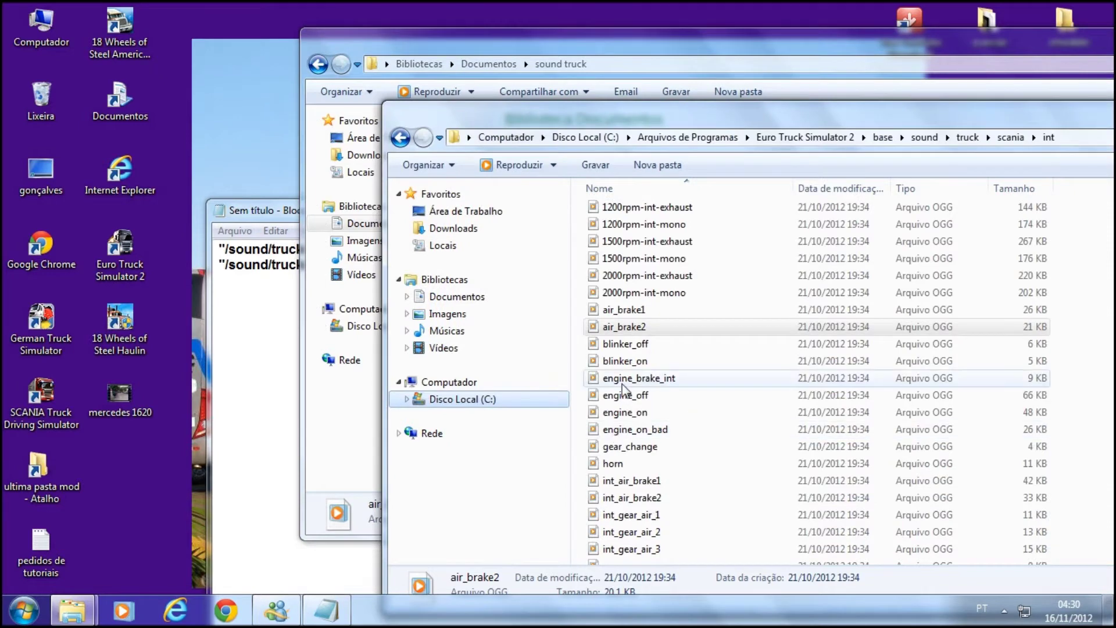
{"action": "left_click", "coordinate": [290, 304]}
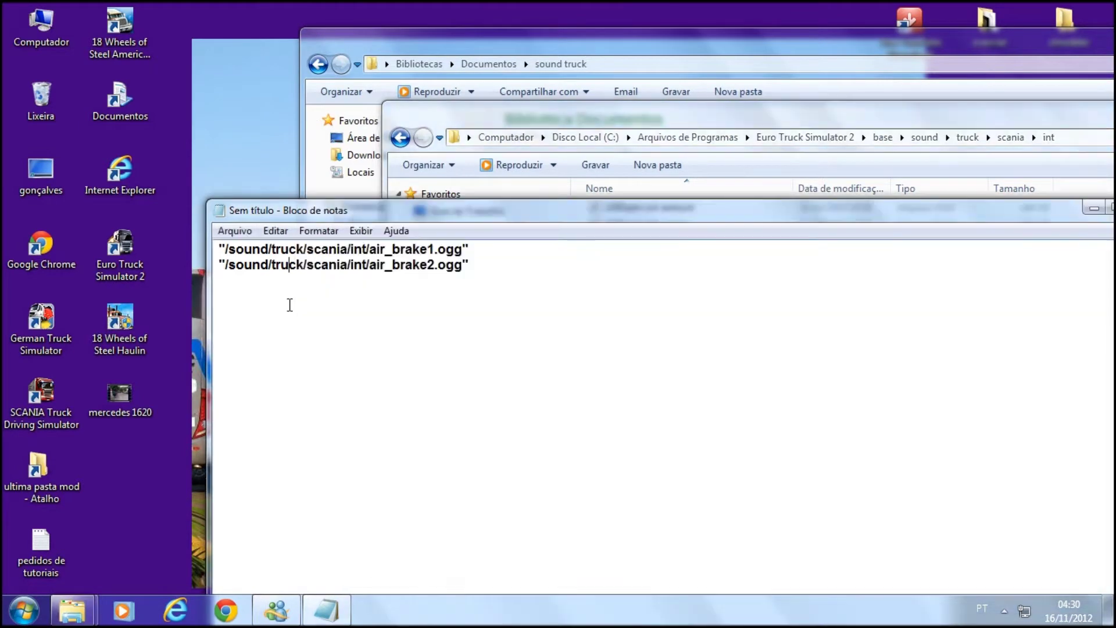
{"action": "left_click_drag", "start_coordinate": [393, 250], "coordinate": [447, 249]}
{"action": "left_click_drag", "start_coordinate": [223, 249], "coordinate": [435, 251]}
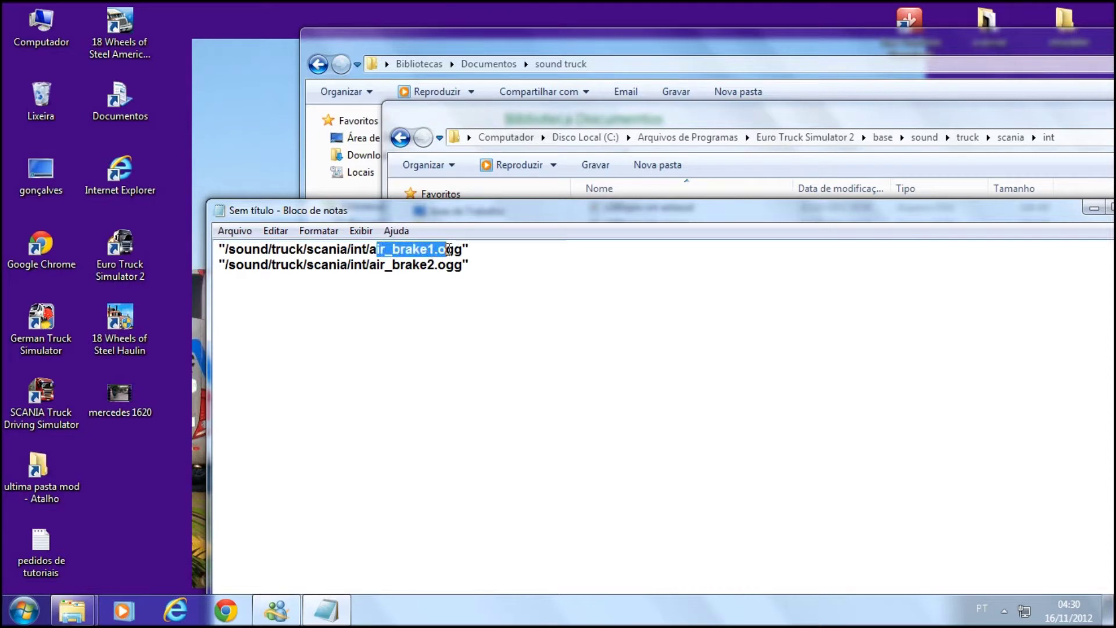
- Copy the air_brake1 sound file from the Scania int folder into the sound truck folder
{"action": "left_click", "coordinate": [559, 123]}
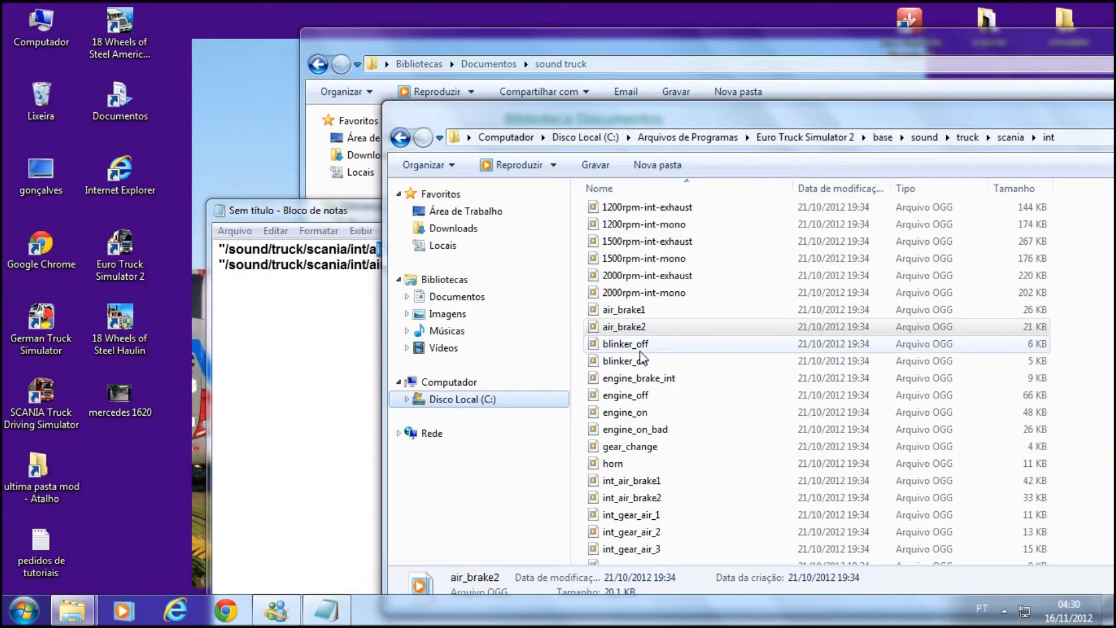
{"action": "key", "text": "Down"}
{"action": "key", "text": "Down"}
{"action": "right_click", "coordinate": [623, 314]}
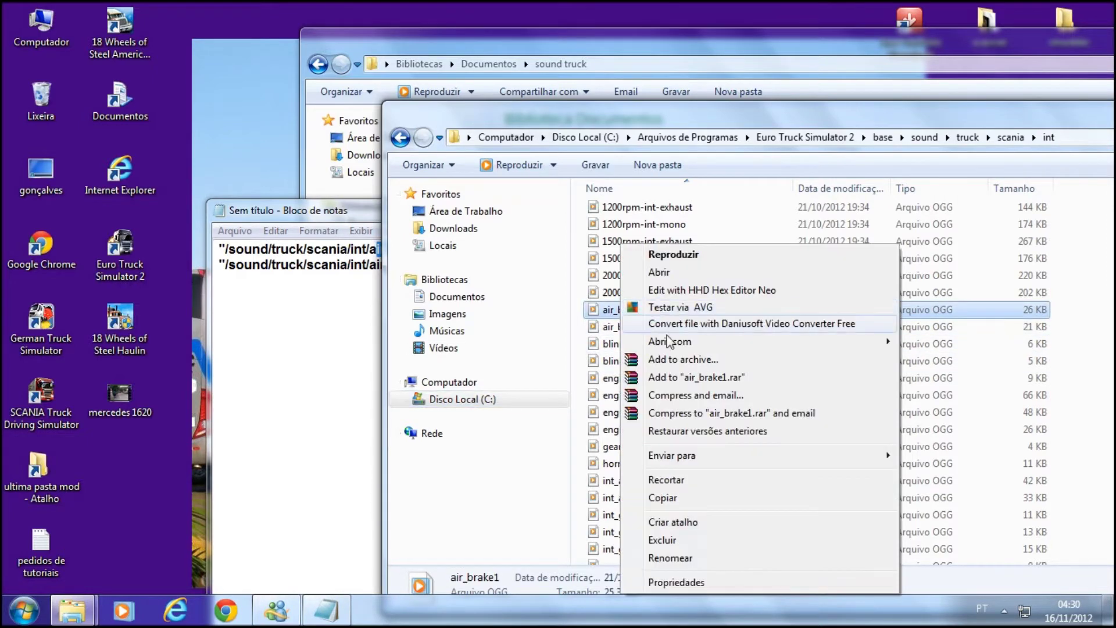
{"action": "left_click", "coordinate": [692, 497]}
{"action": "left_click", "coordinate": [581, 45]}
{"action": "right_click", "coordinate": [615, 247]}
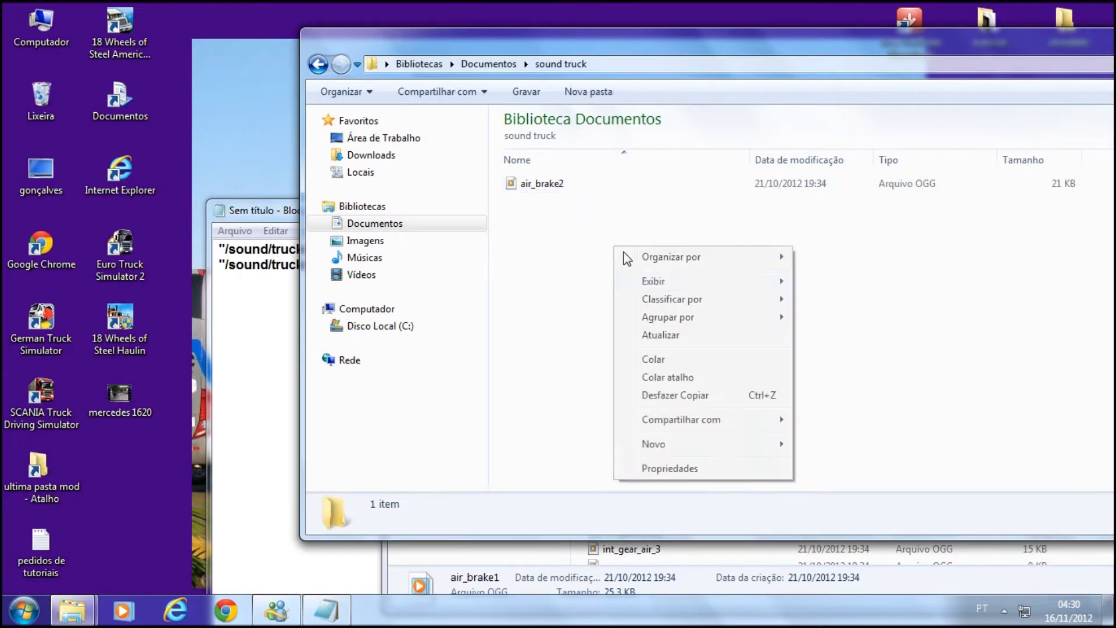
{"action": "left_click", "coordinate": [661, 361]}
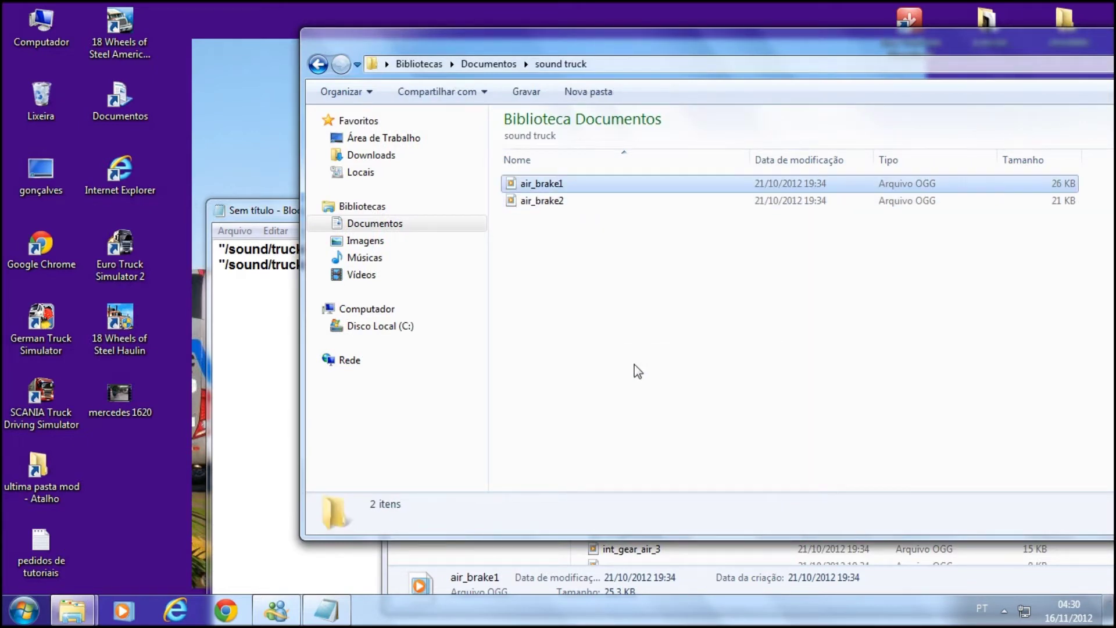
- Minimize the note with the file paths and close the Scania int folder window
{"action": "left_click_drag", "start_coordinate": [285, 212], "coordinate": [218, 193]}
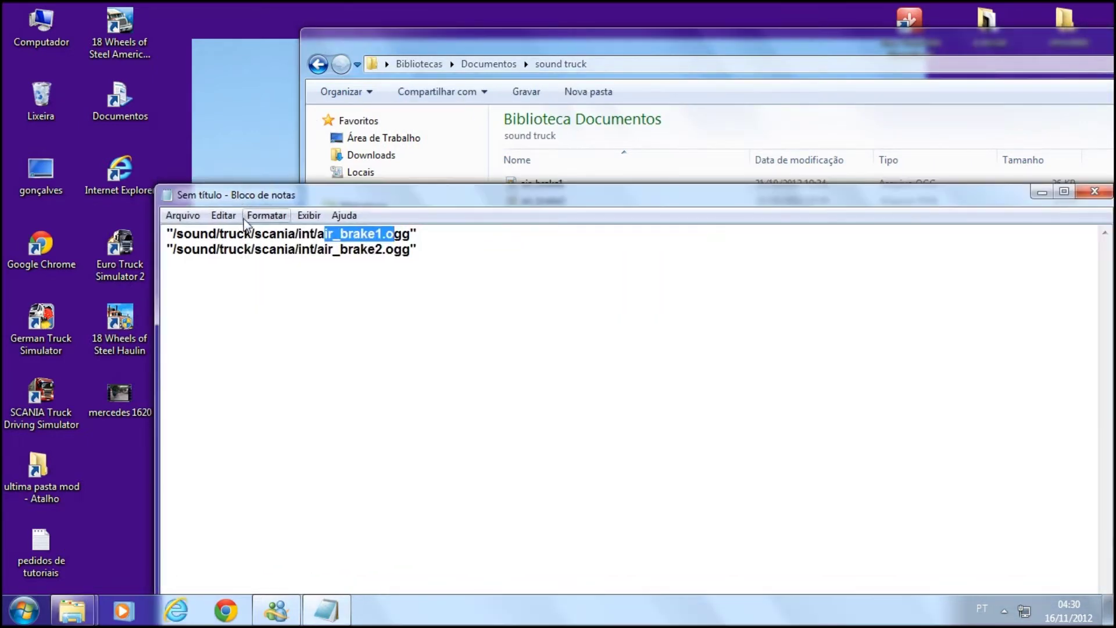
{"action": "left_click_drag", "start_coordinate": [472, 200], "coordinate": [336, 202]}
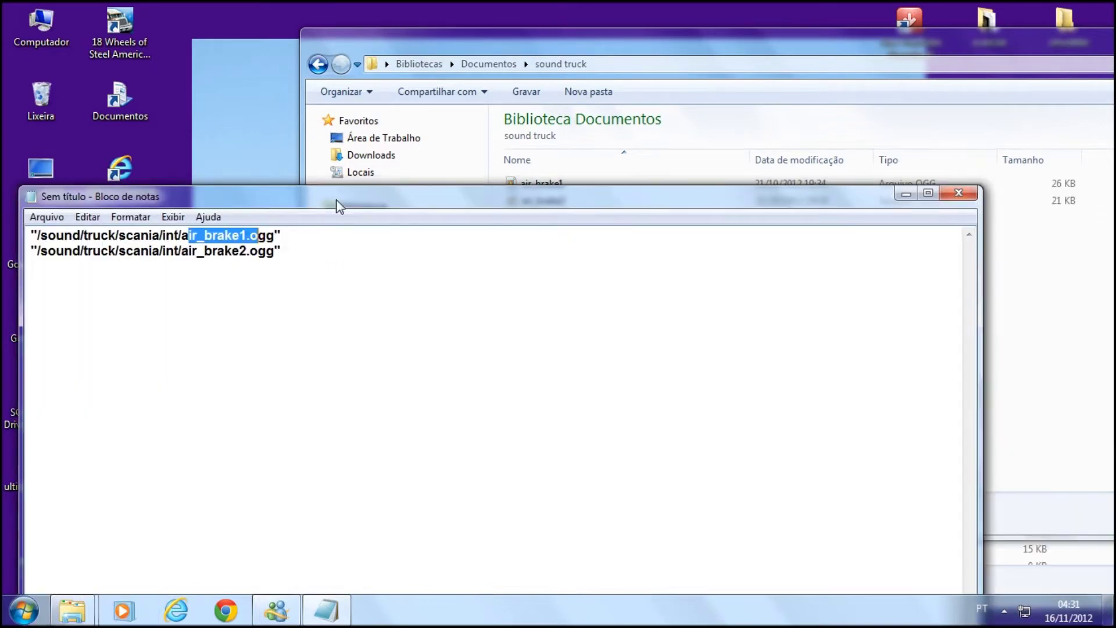
{"action": "left_click", "coordinate": [904, 193]}
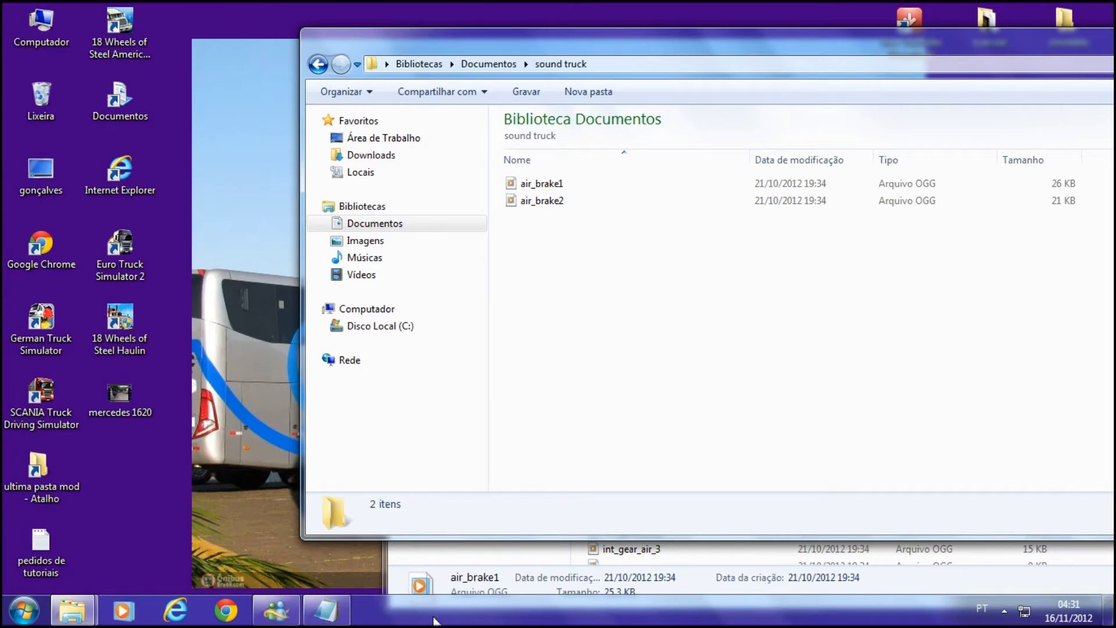
{"action": "left_click", "coordinate": [465, 565]}
{"action": "left_click_drag", "start_coordinate": [720, 122], "coordinate": [373, 152]}
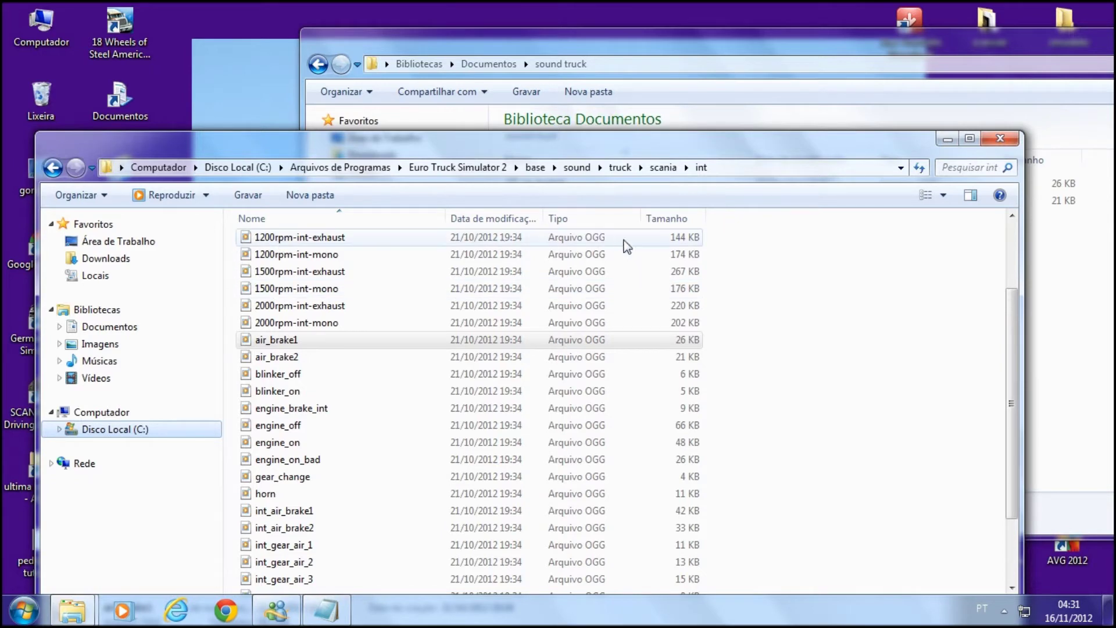
{"action": "left_click", "coordinate": [1000, 138]}
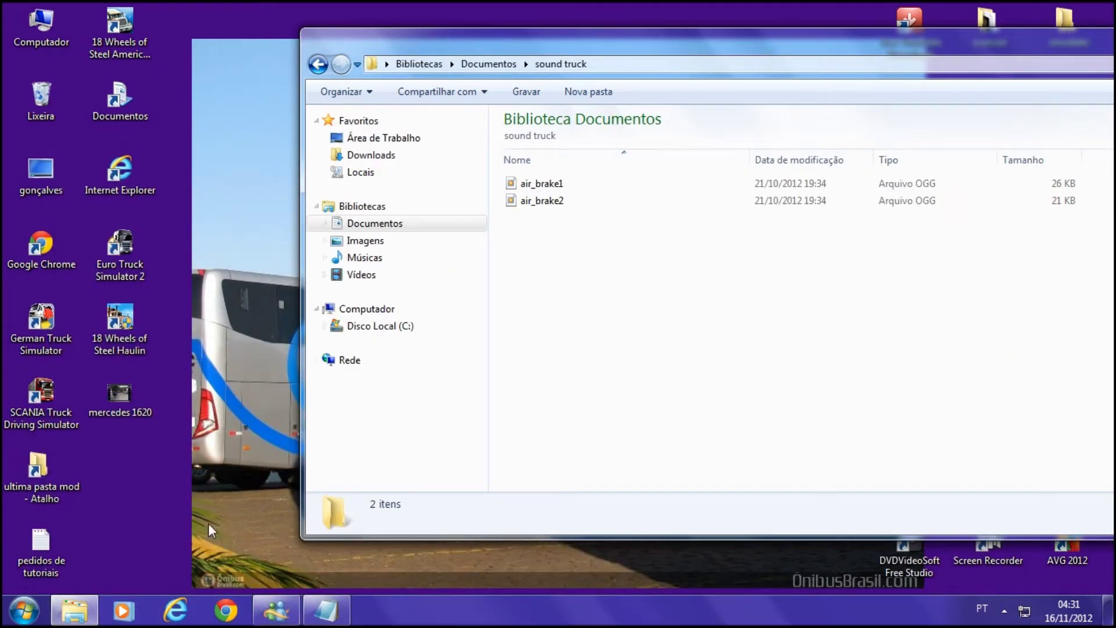
- Move the sound truck window to uncover the desktop shortcuts, then open Daniusoft Video Converter Free and place it beside the file list
{"action": "left_click_drag", "start_coordinate": [587, 47], "coordinate": [308, 42]}
{"action": "left_click_drag", "start_coordinate": [1011, 203], "coordinate": [884, 203]}
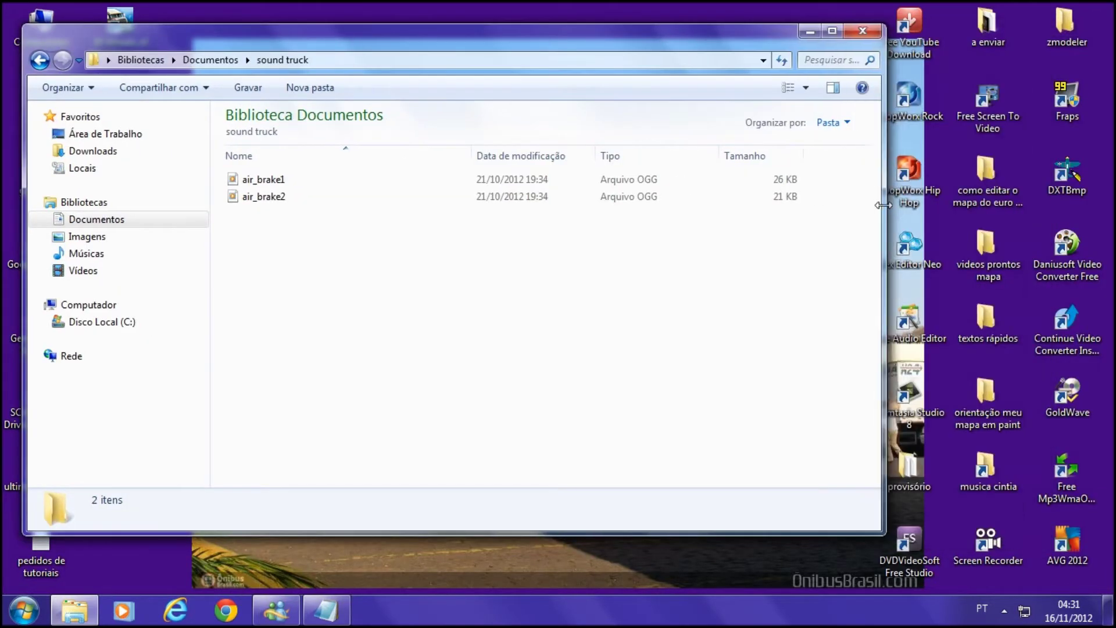
{"action": "left_click", "coordinate": [1062, 270]}
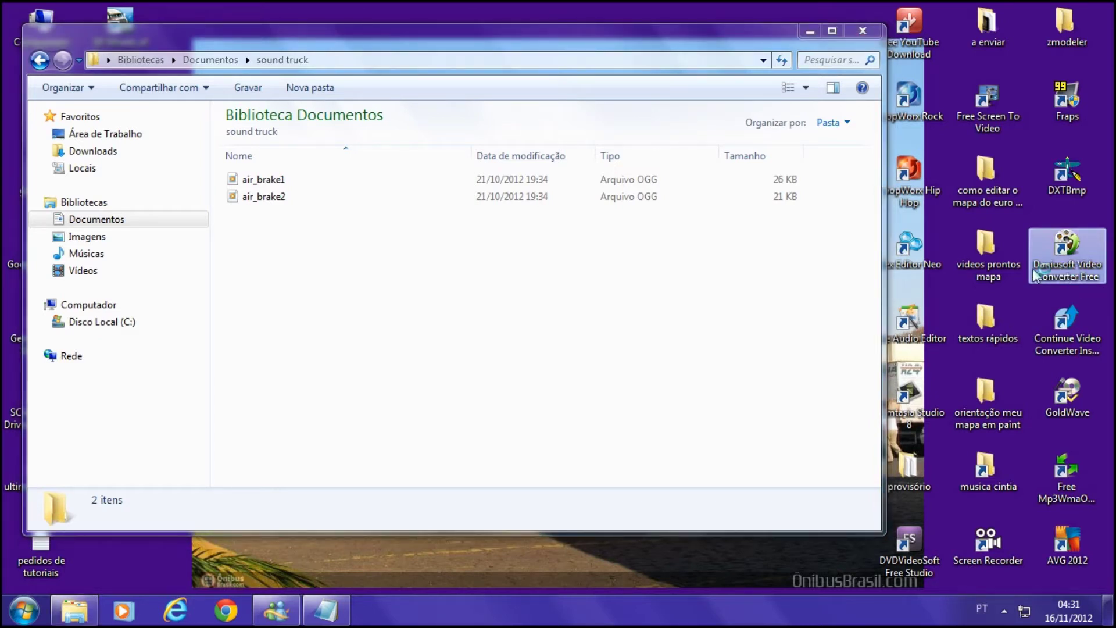
{"action": "double_click", "coordinate": [1091, 243]}
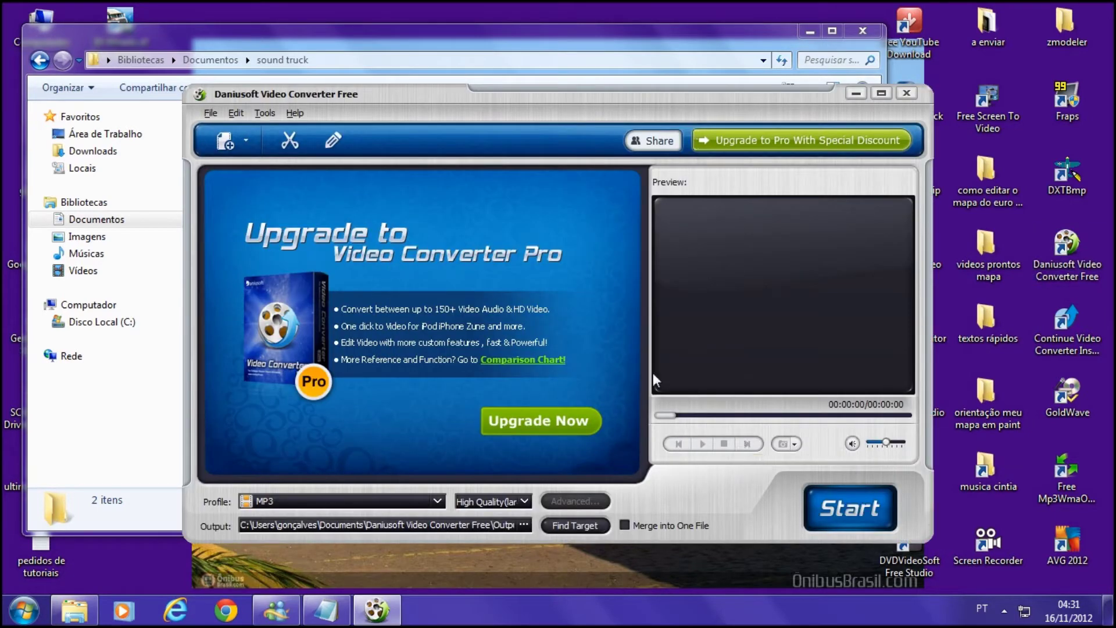
{"action": "left_click_drag", "start_coordinate": [391, 94], "coordinate": [606, 84]}
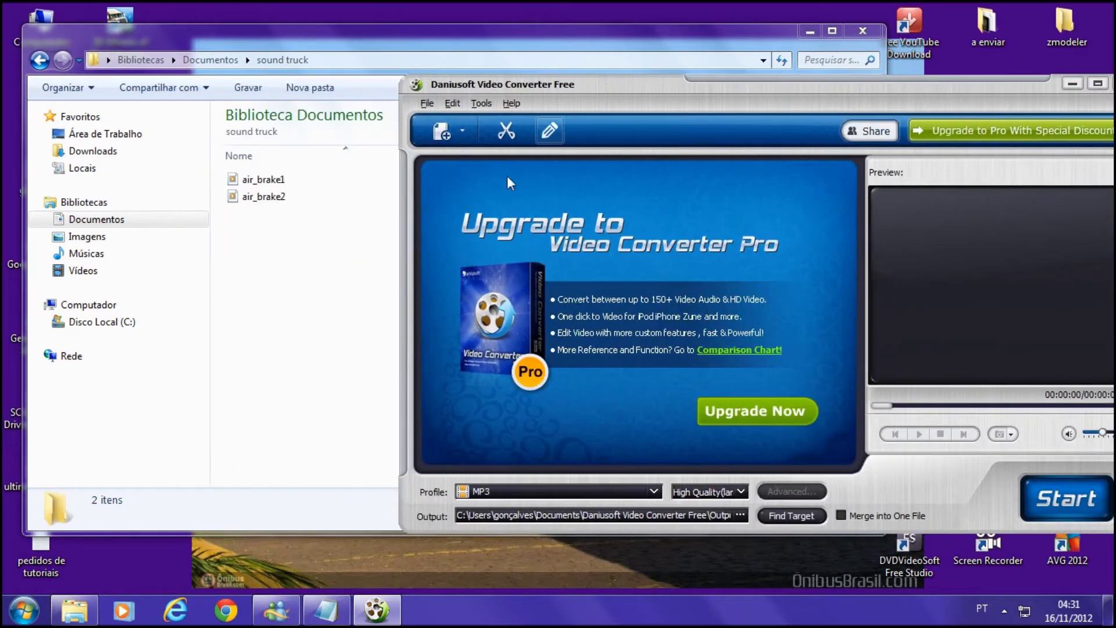
- Load air_brake1 and air_brake2 from the sound truck folder into Daniusoft Video Converter Free
{"action": "left_click", "coordinate": [326, 269]}
{"action": "left_click_drag", "start_coordinate": [220, 225], "coordinate": [309, 177]}
{"action": "left_click_drag", "start_coordinate": [237, 199], "coordinate": [949, 344]}
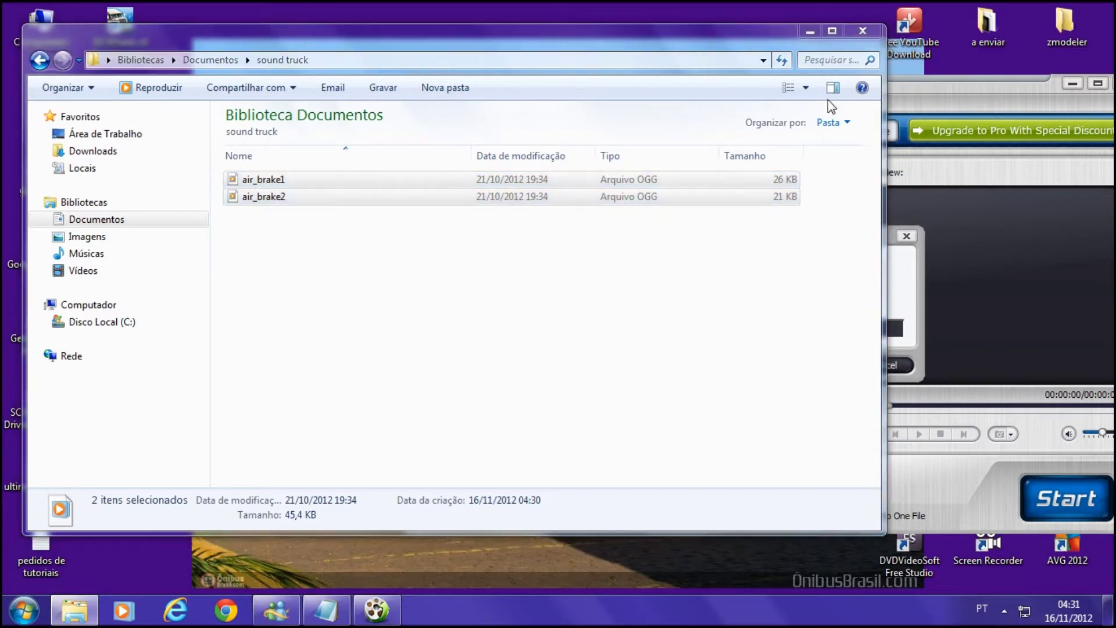
{"action": "left_click", "coordinate": [902, 111]}
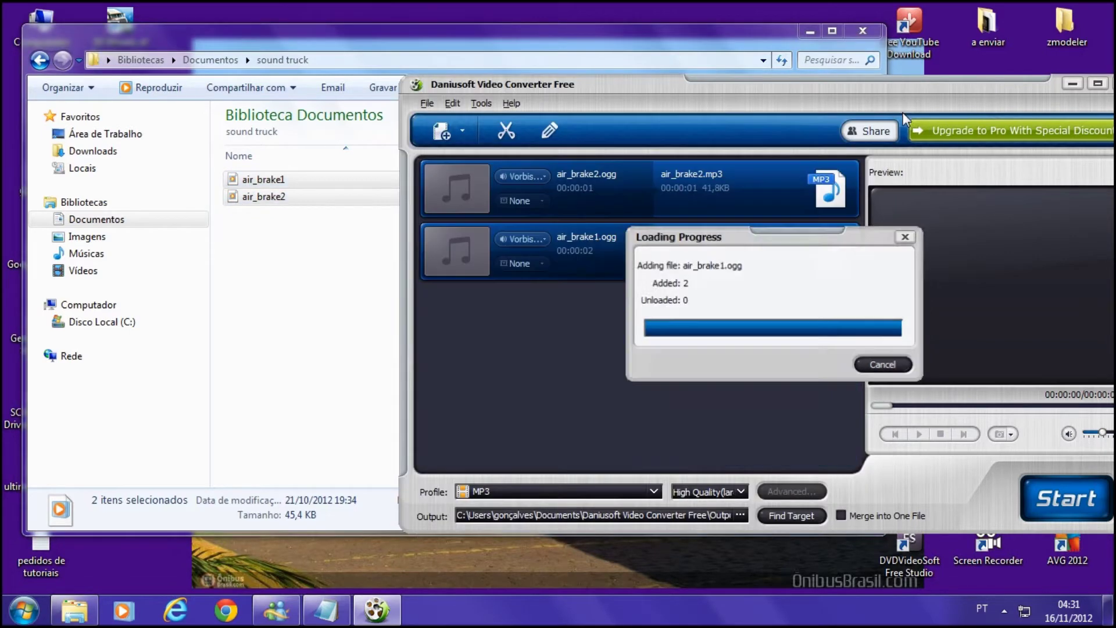
{"action": "left_click_drag", "start_coordinate": [894, 89], "coordinate": [679, 89]}
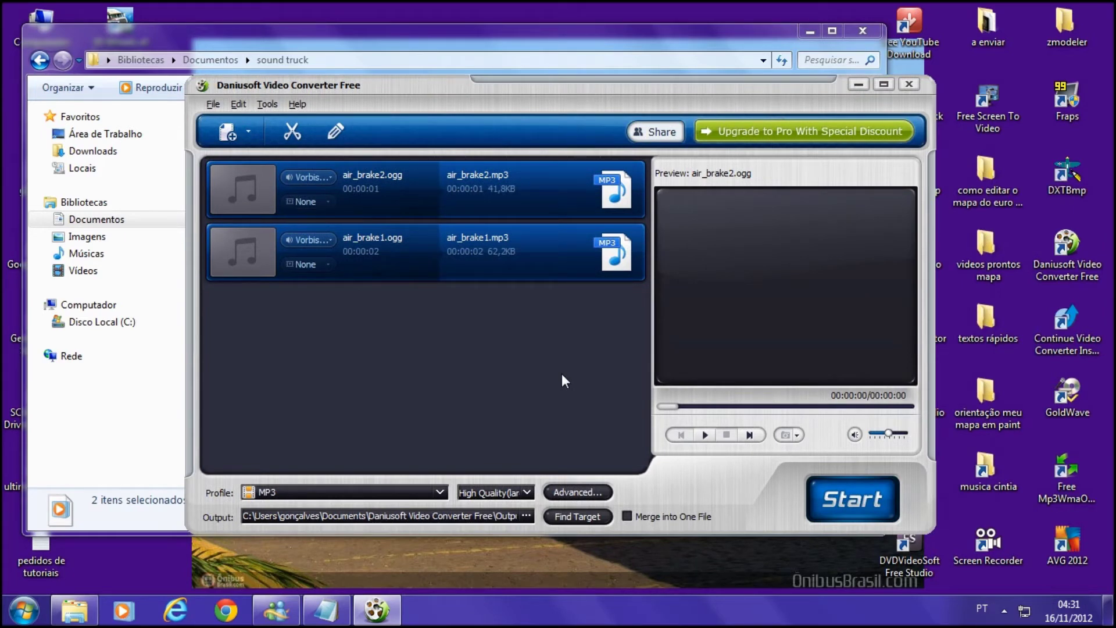
- Listen to air_brake2.ogg and air_brake1.ogg in the converter's preview
{"action": "left_click", "coordinate": [425, 186]}
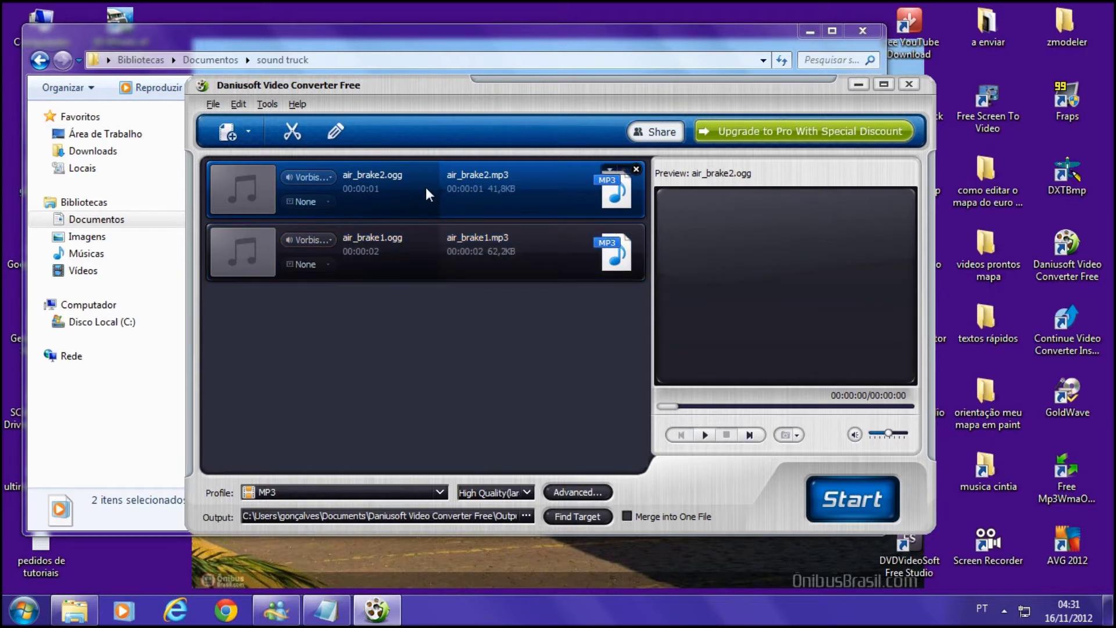
{"action": "left_click", "coordinate": [706, 435]}
{"action": "left_click", "coordinate": [708, 434]}
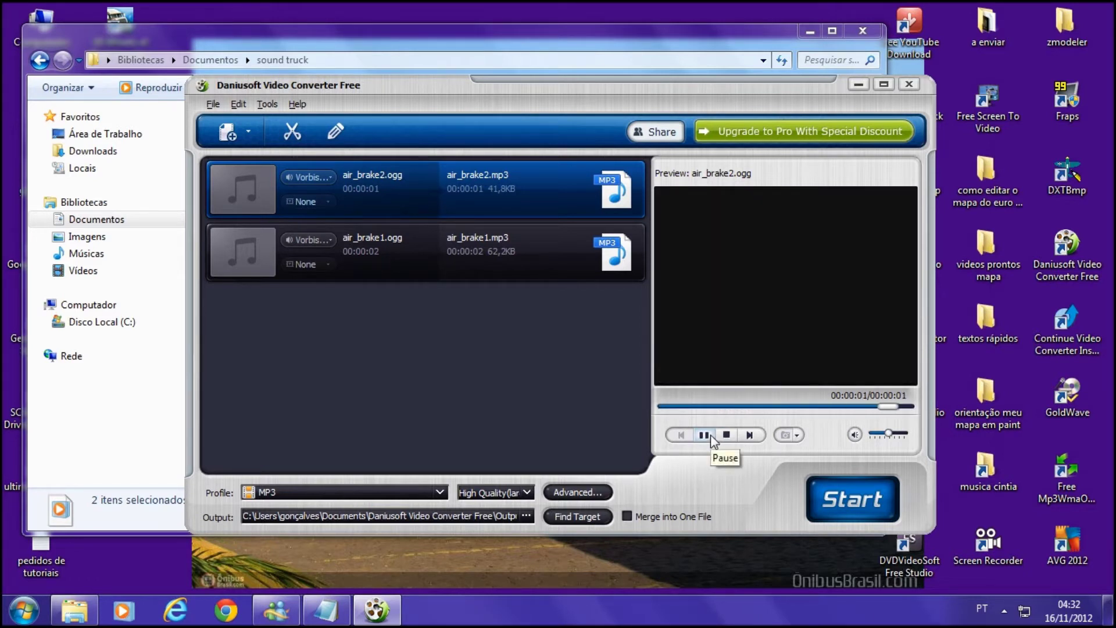
{"action": "left_click", "coordinate": [501, 254]}
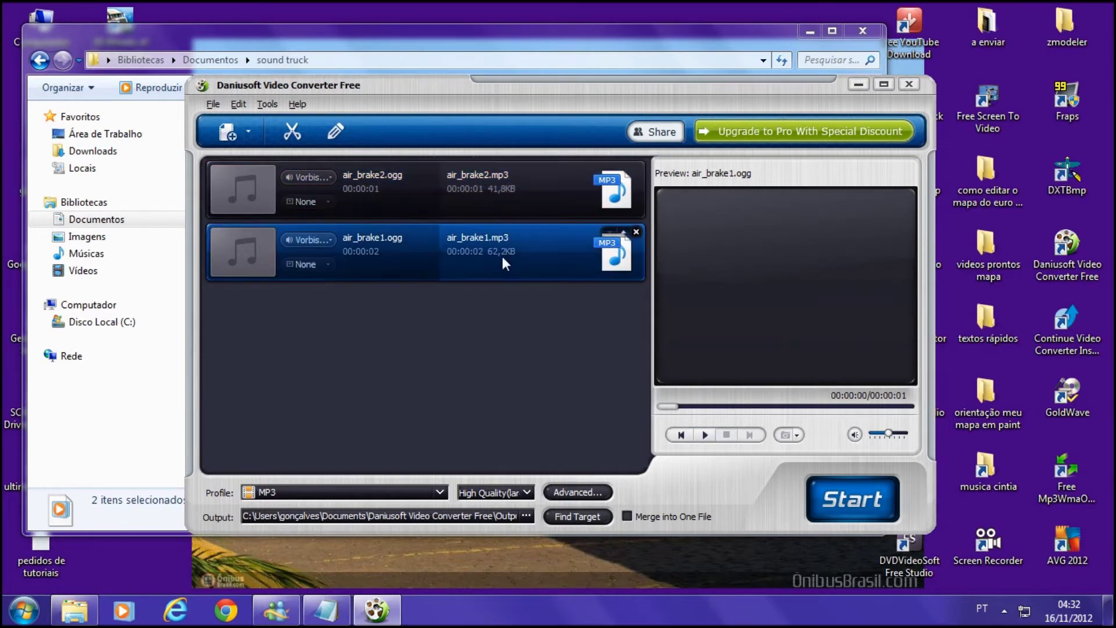
{"action": "left_click", "coordinate": [705, 435]}
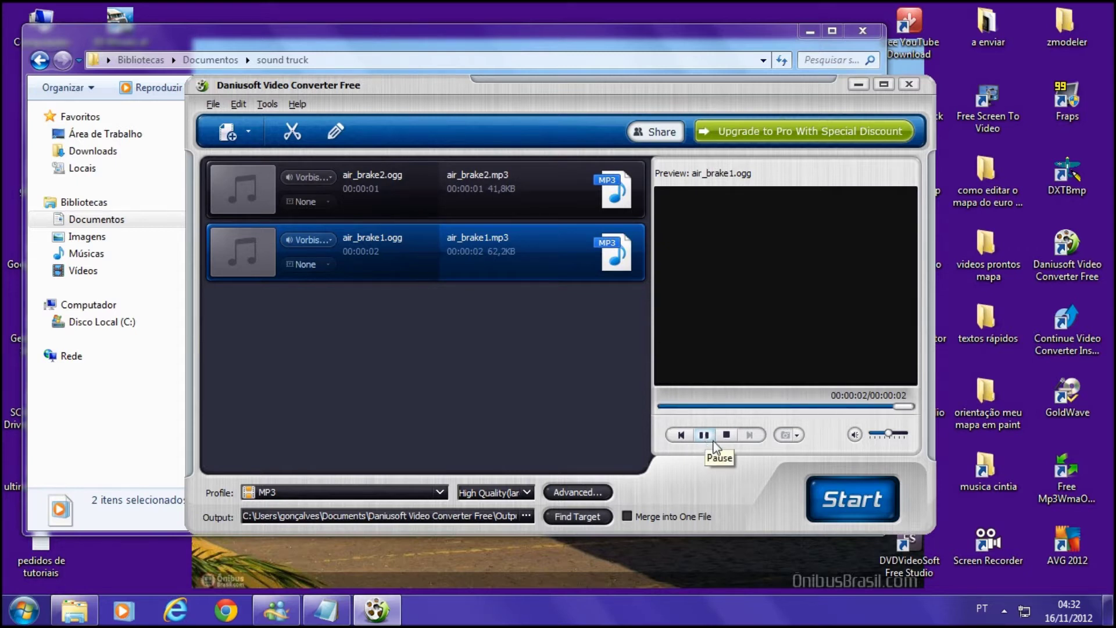
{"action": "left_click", "coordinate": [704, 436]}
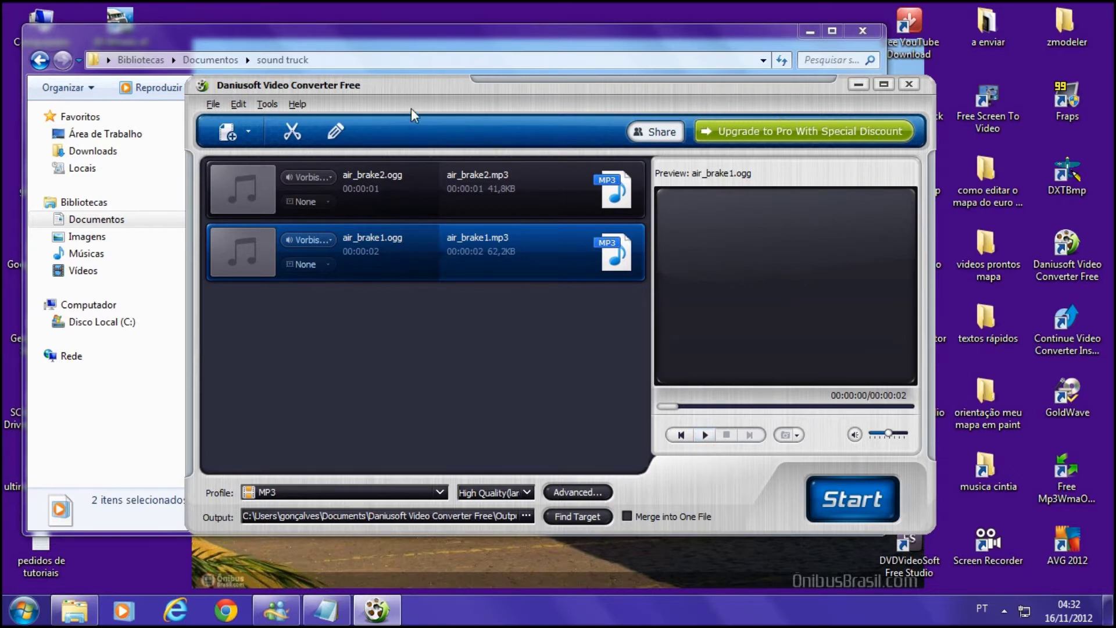
- Remove air_brake1.ogg and air_brake2.ogg from the conversion list
{"action": "left_click_drag", "start_coordinate": [412, 86], "coordinate": [453, 88]}
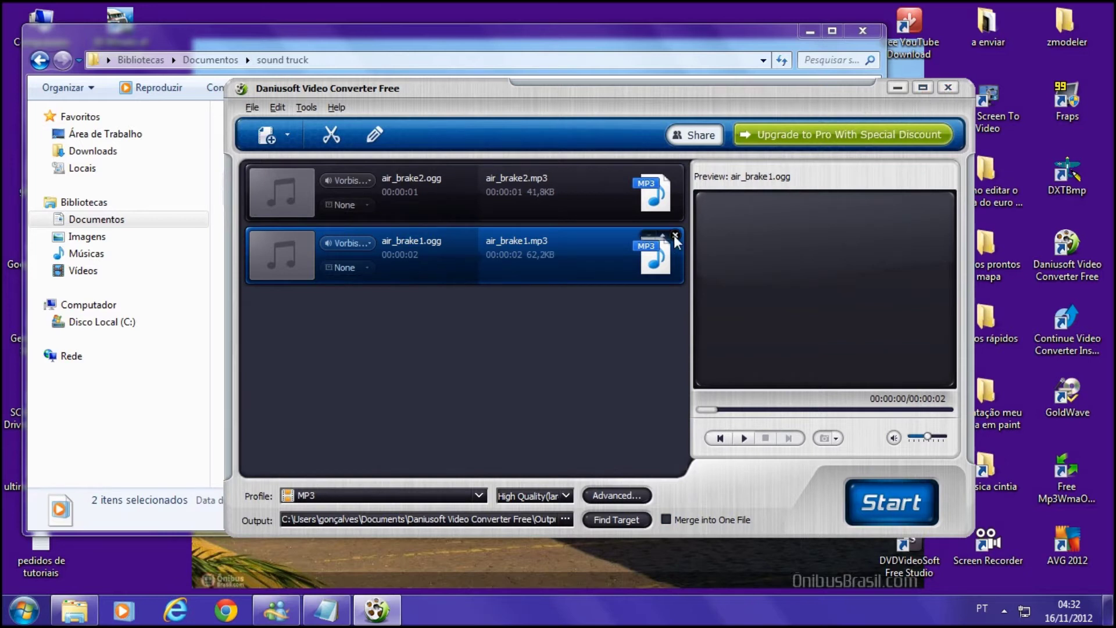
{"action": "left_click", "coordinate": [676, 236]}
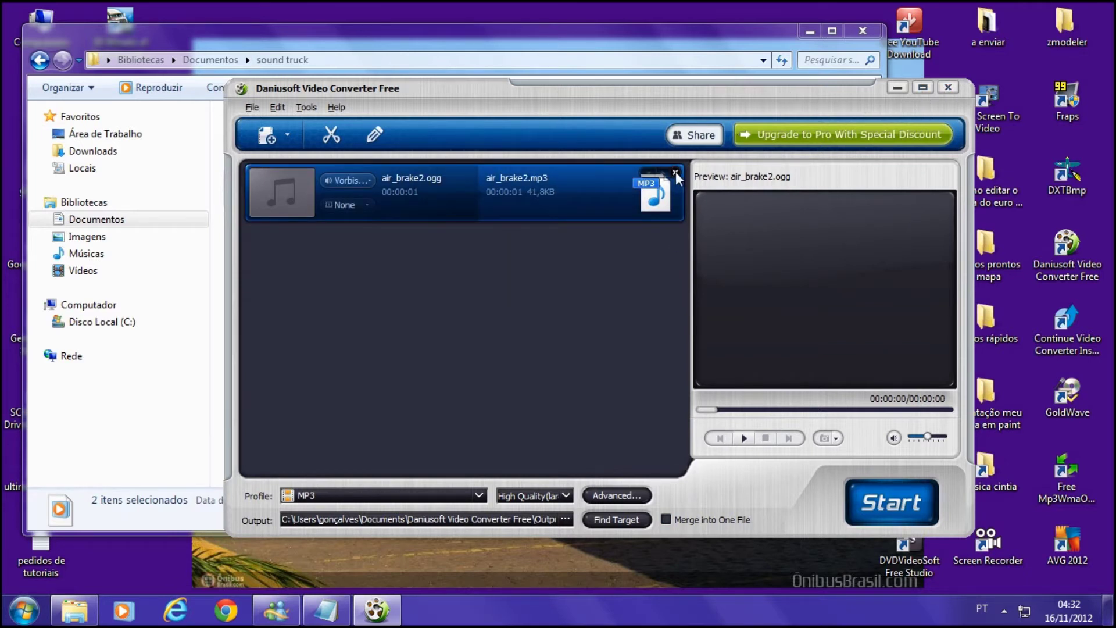
{"action": "left_click", "coordinate": [676, 173]}
{"action": "left_click_drag", "start_coordinate": [490, 90], "coordinate": [790, 89]}
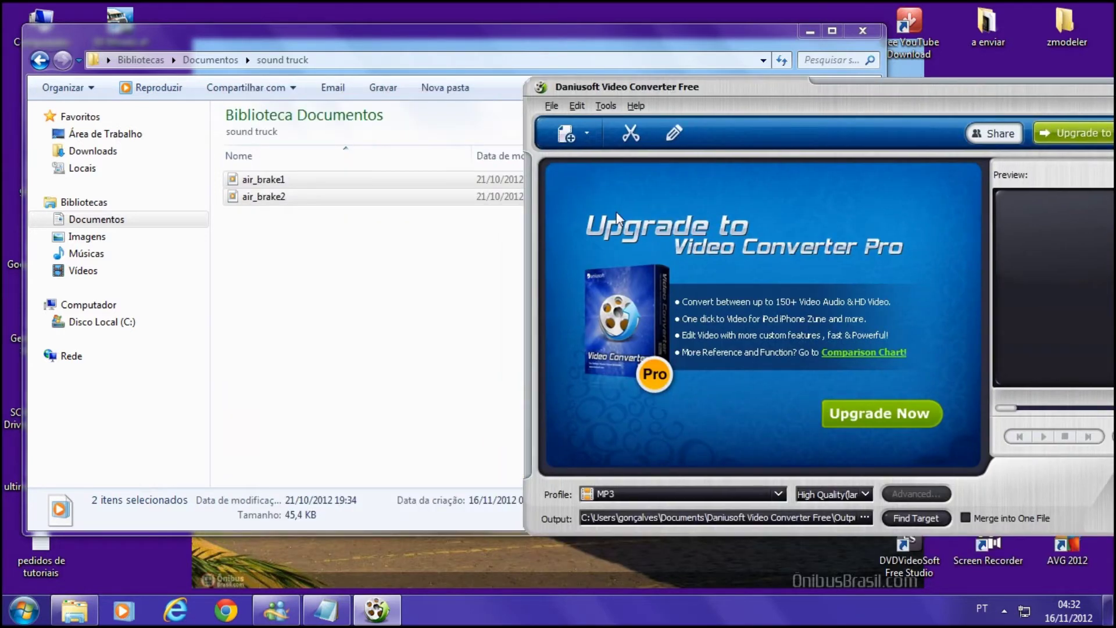
- Minimize the sound truck folder window and position the converter so the desktop files stay reachable
{"action": "left_click", "coordinate": [382, 321]}
{"action": "left_click", "coordinate": [901, 90]}
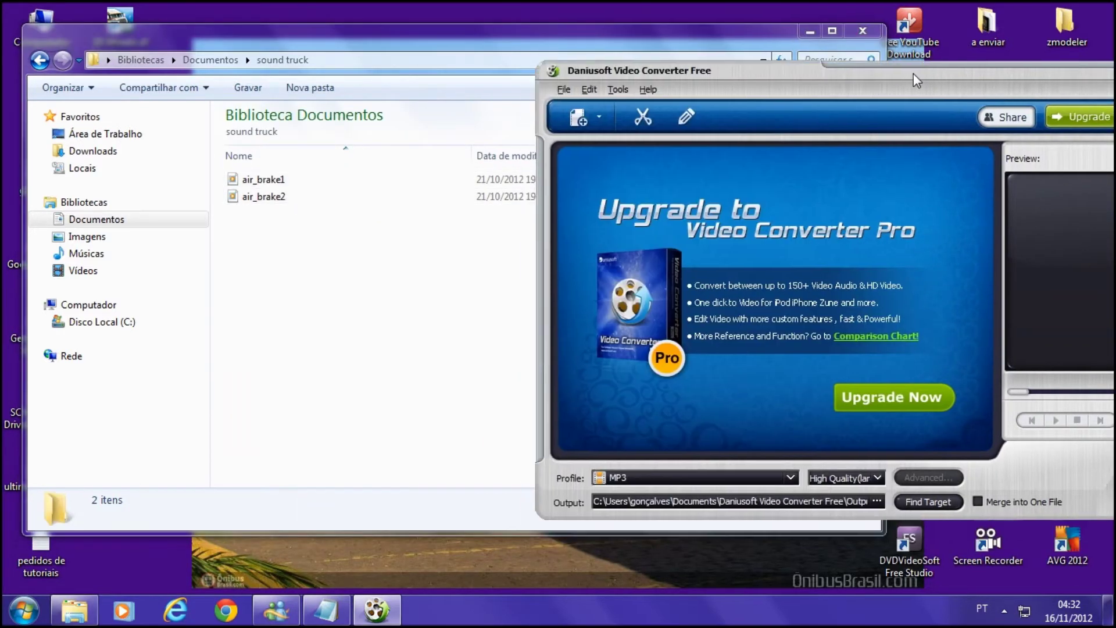
{"action": "left_click", "coordinate": [810, 32]}
{"action": "left_click_drag", "start_coordinate": [758, 68], "coordinate": [729, 14]}
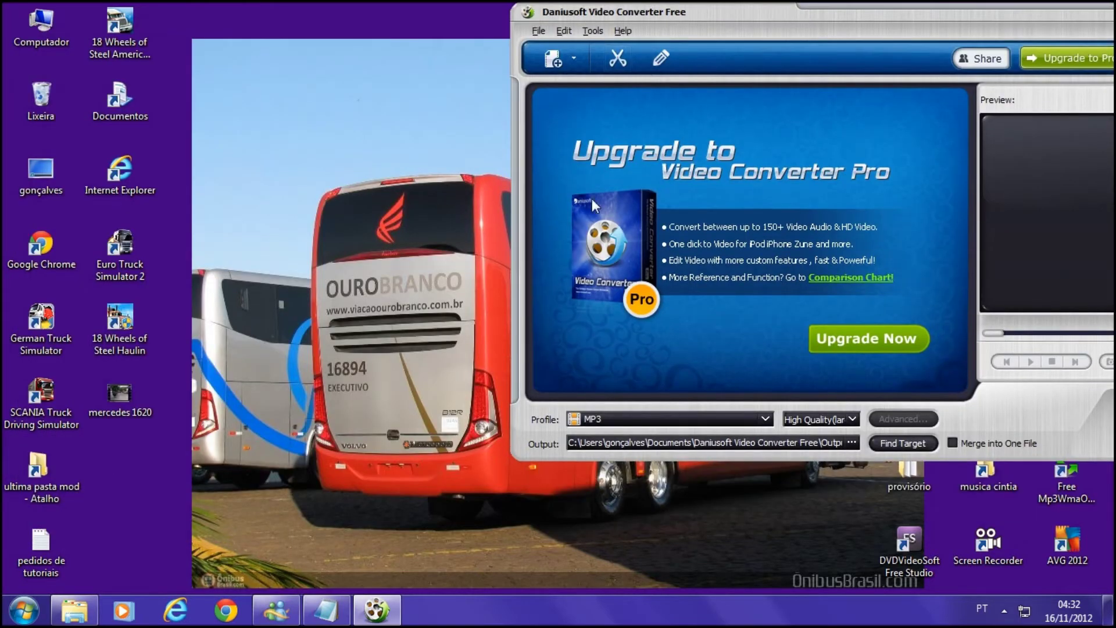
{"action": "left_click_drag", "start_coordinate": [872, 12], "coordinate": [669, 50]}
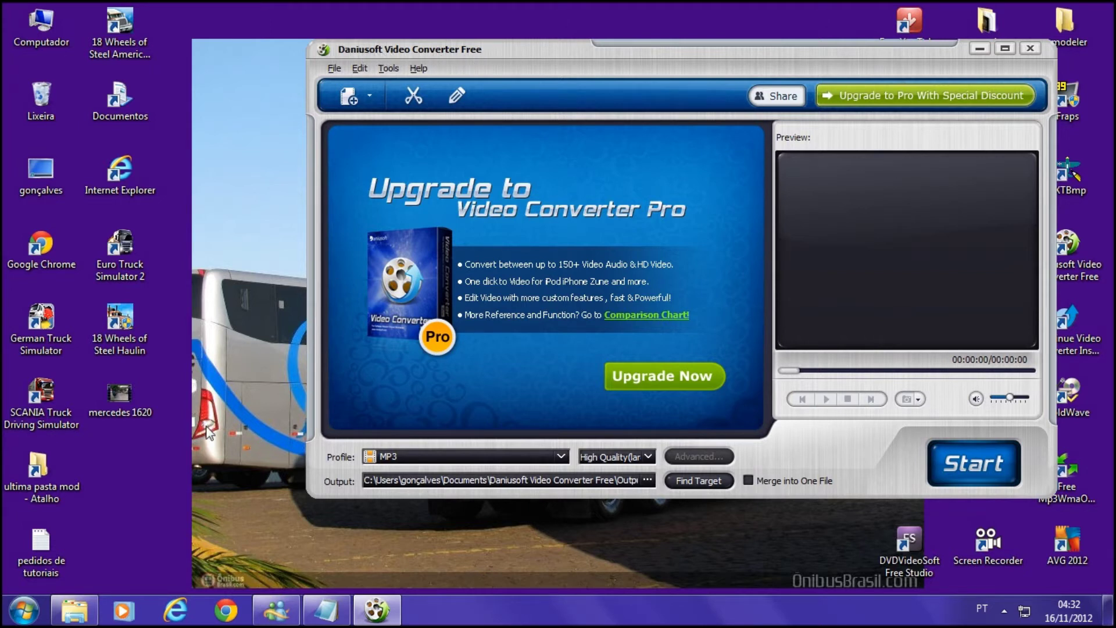
- Add the mercedes 1620 video from the desktop to the converter and choose MP3 as its output profile
{"action": "left_click_drag", "start_coordinate": [118, 394], "coordinate": [566, 277]}
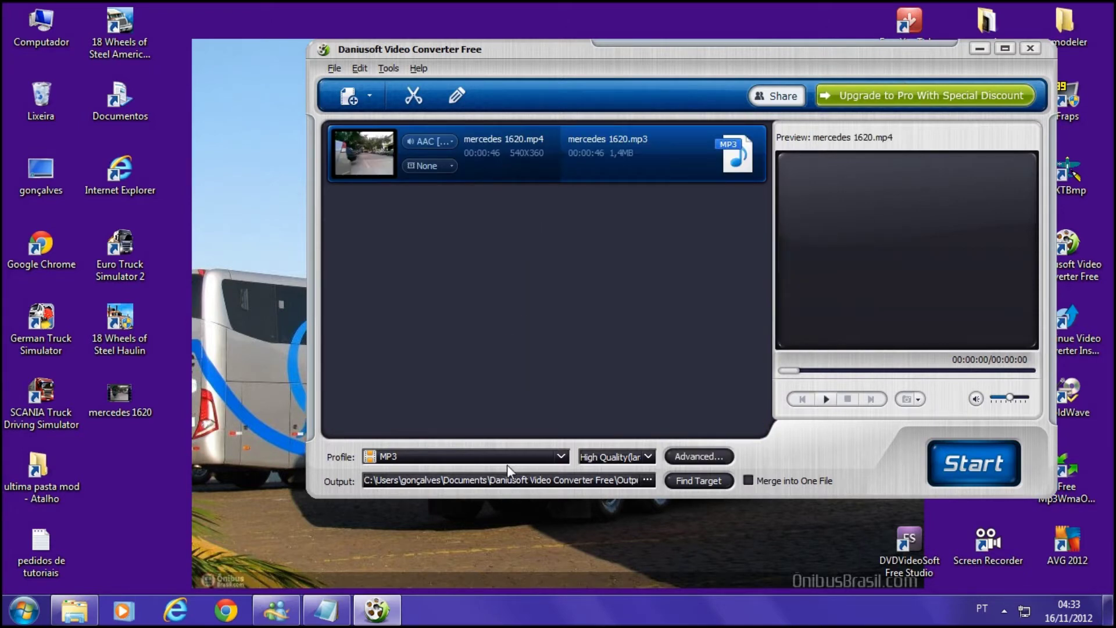
{"action": "left_click", "coordinate": [561, 457]}
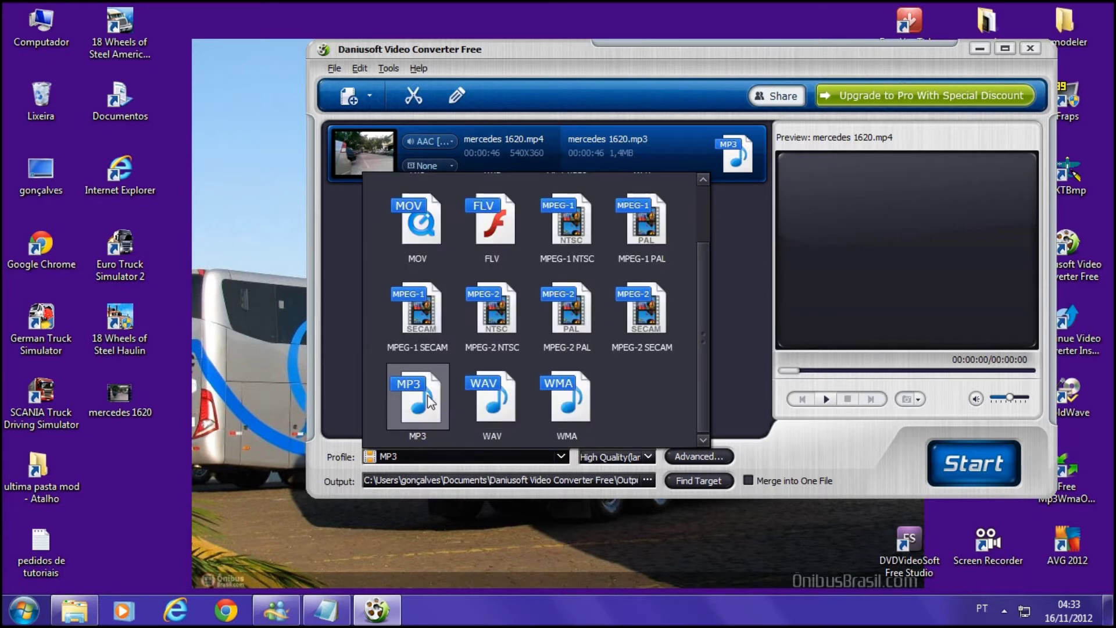
{"action": "left_click", "coordinate": [410, 379]}
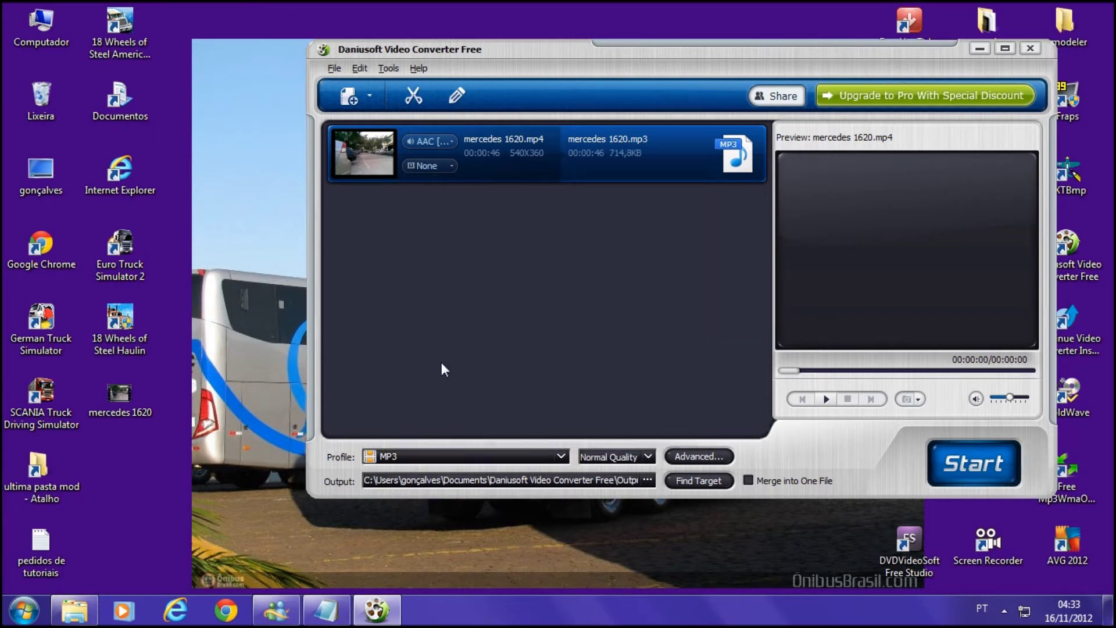
{"action": "left_click_drag", "start_coordinate": [525, 50], "coordinate": [473, 58]}
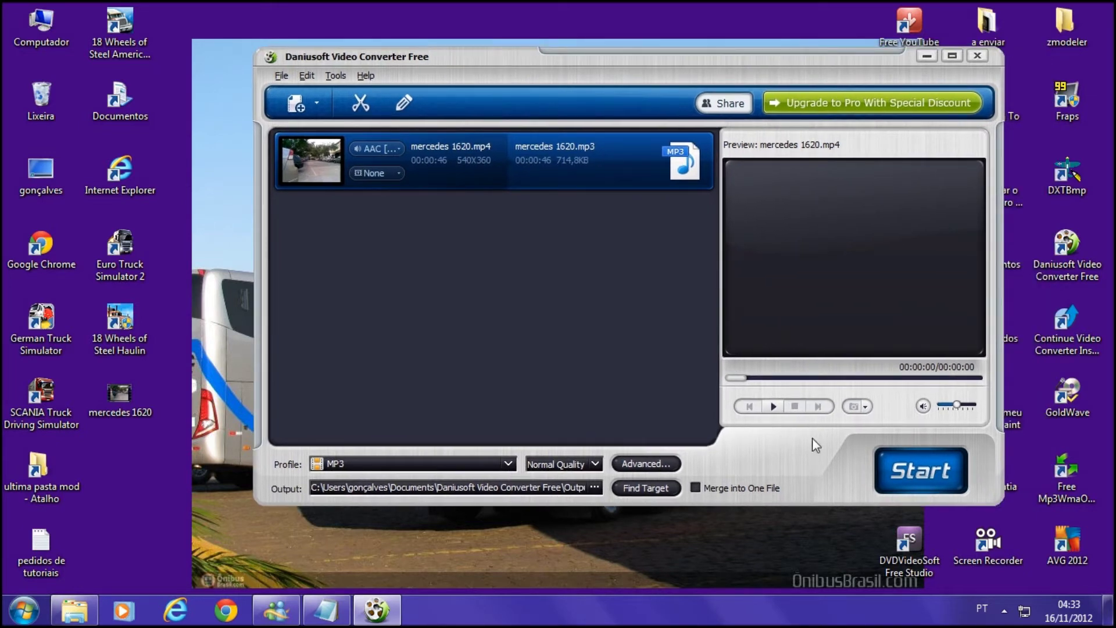
- Set the MP3 output to High Quality (larger size, lower speed) and start converting the mercedes 1620 video
{"action": "left_click", "coordinate": [595, 465]}
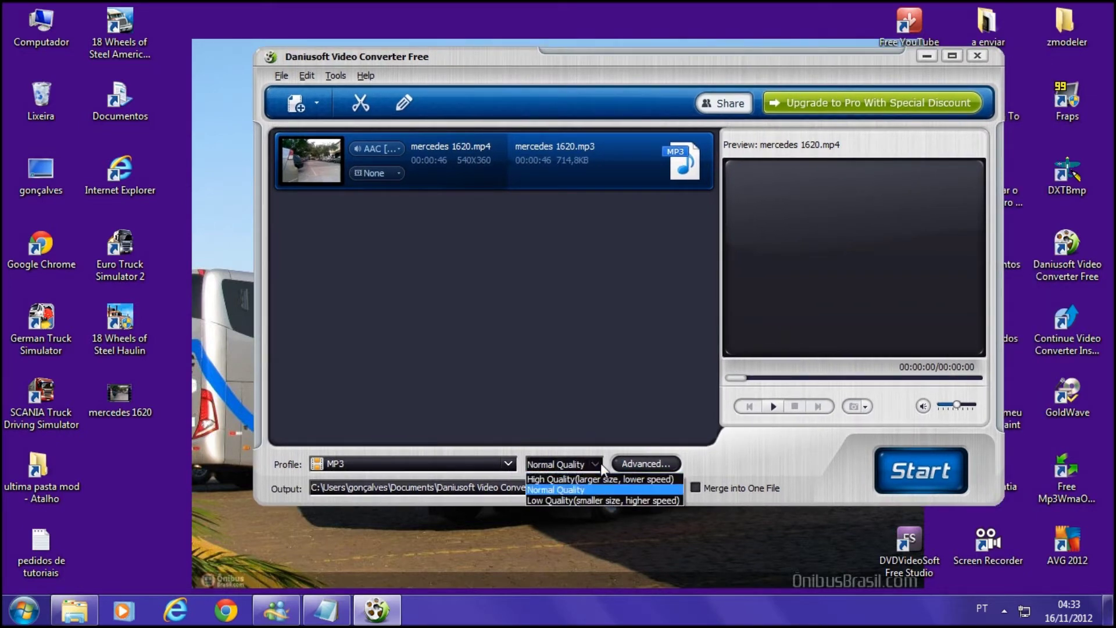
{"action": "left_click", "coordinate": [588, 478]}
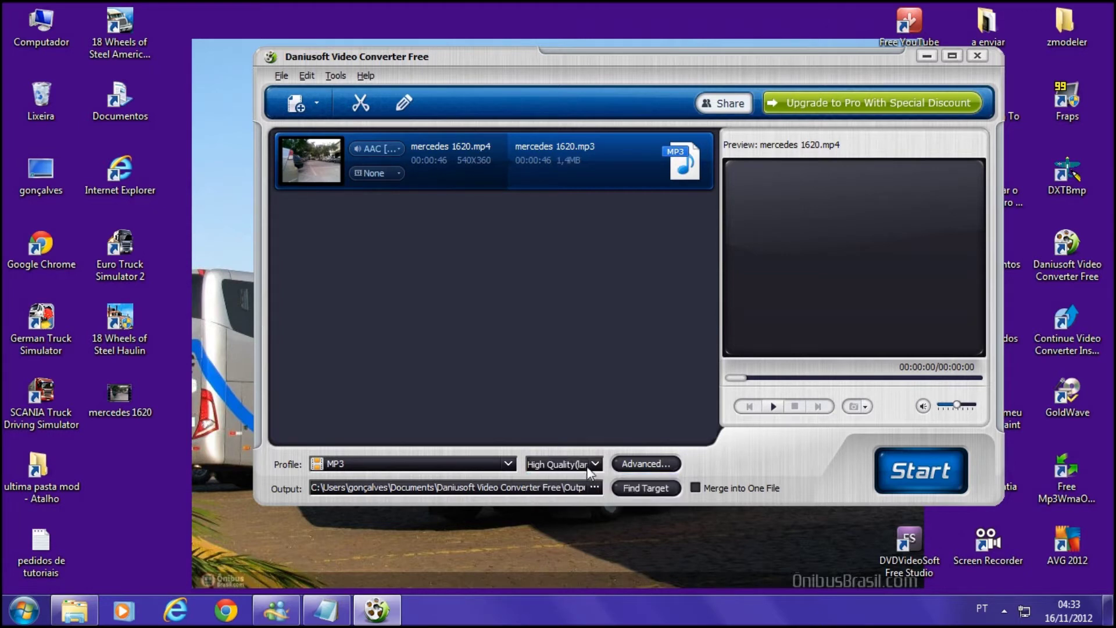
{"action": "left_click_drag", "start_coordinate": [645, 58], "coordinate": [619, 48]}
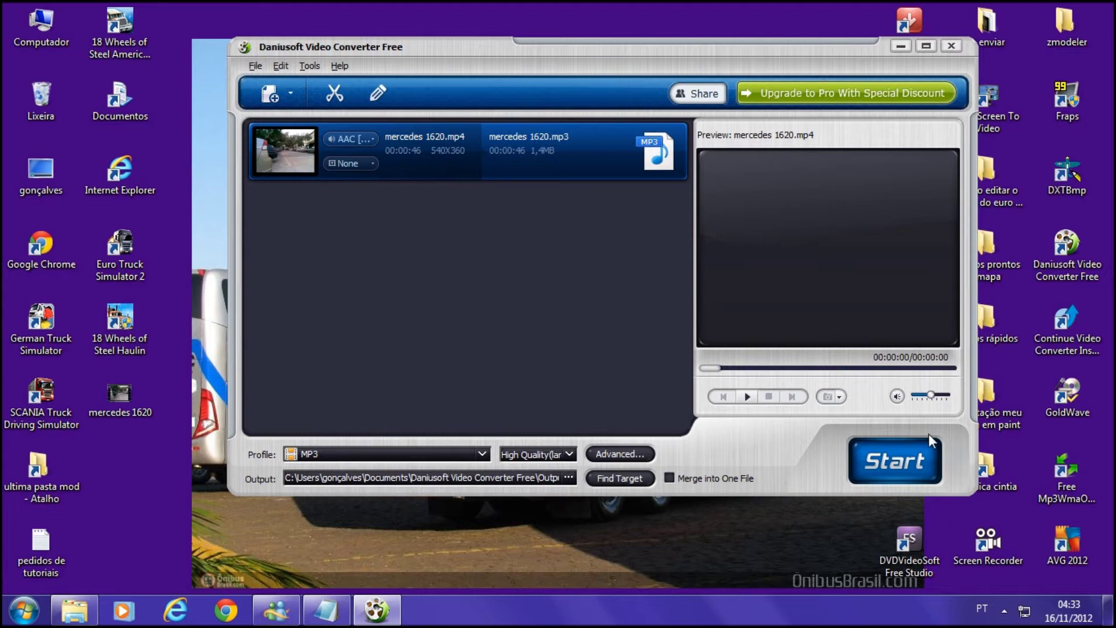
{"action": "left_click", "coordinate": [891, 470]}
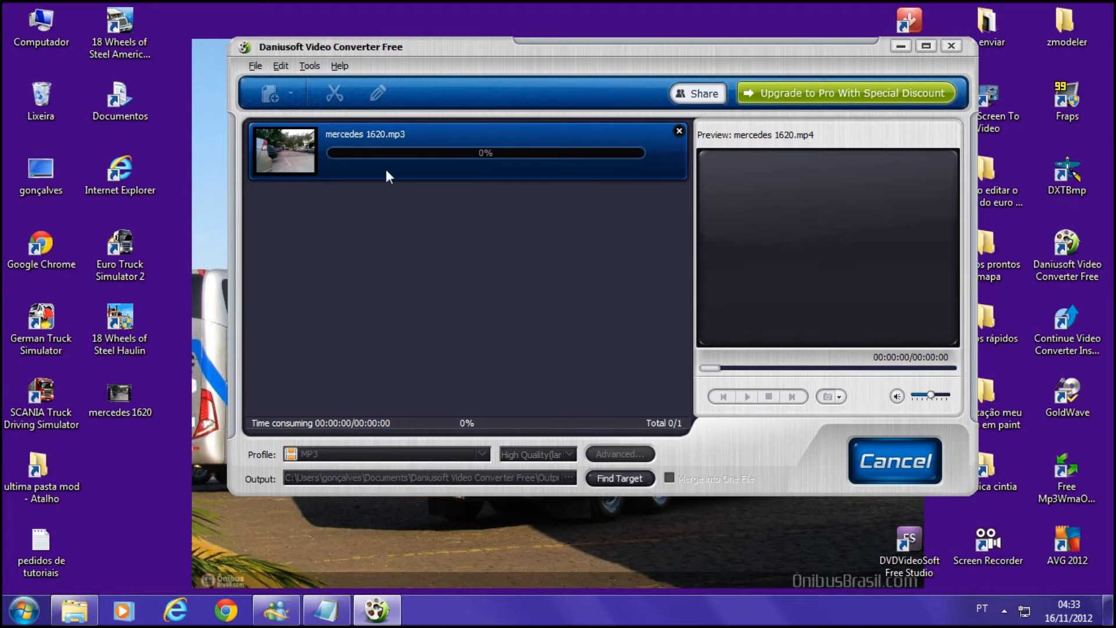
- Minimize the converter and open the Output folder of Daniusoft Video Converter Free in the Documents library
{"action": "left_click", "coordinate": [901, 46]}
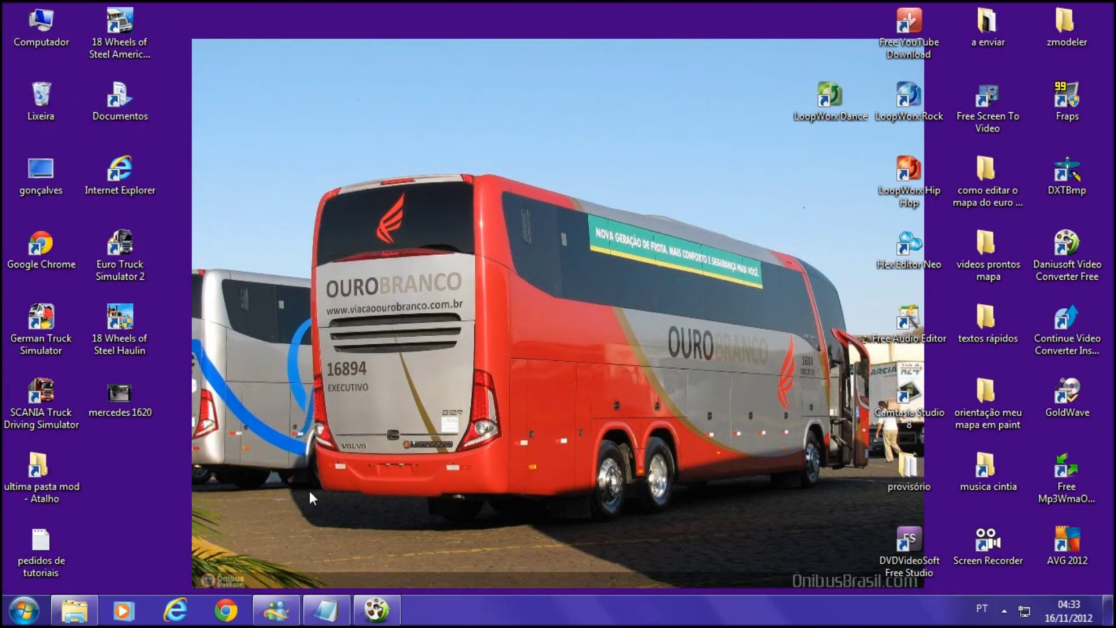
{"action": "double_click", "coordinate": [135, 114]}
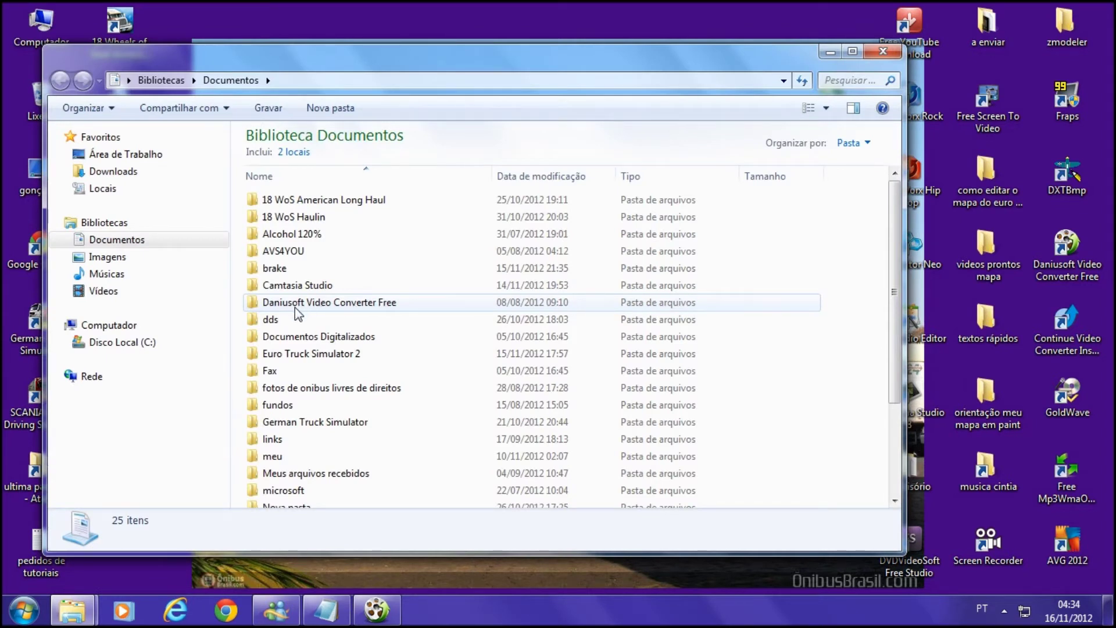
{"action": "left_click", "coordinate": [322, 310]}
{"action": "double_click", "coordinate": [322, 310]}
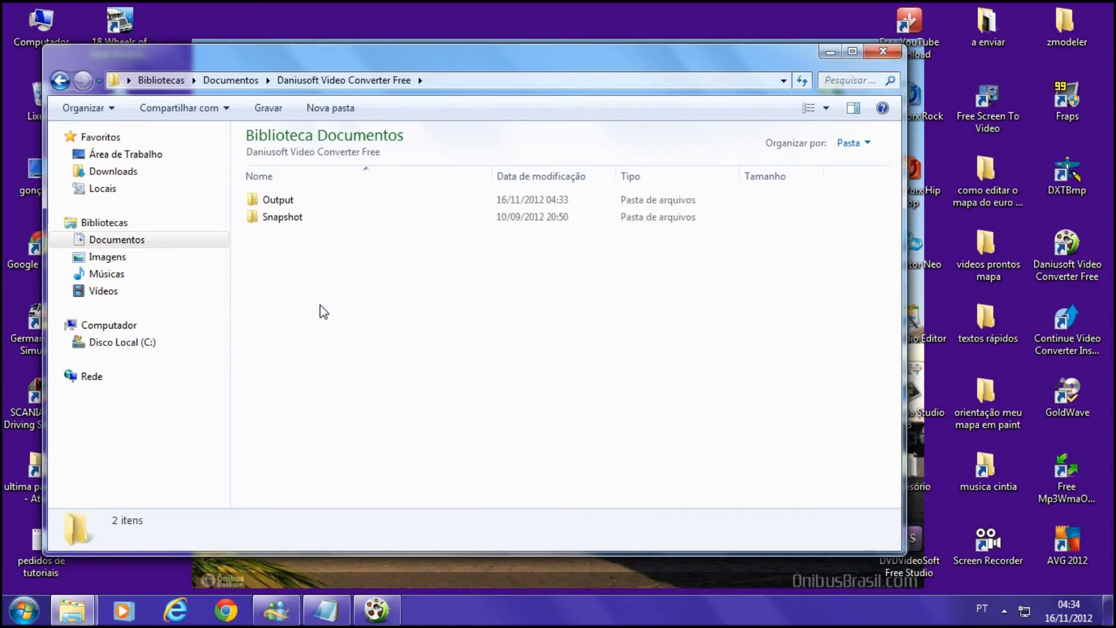
{"action": "double_click", "coordinate": [282, 202]}
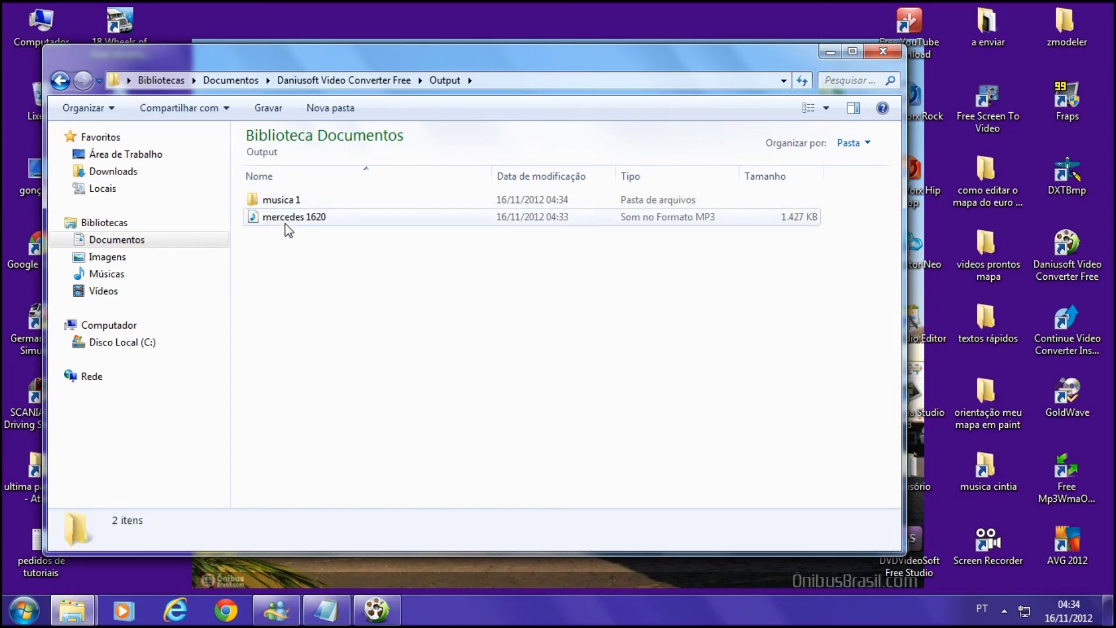
- Remove mercedes 1620 from the converter's list and close the converter
{"action": "left_click", "coordinate": [375, 608]}
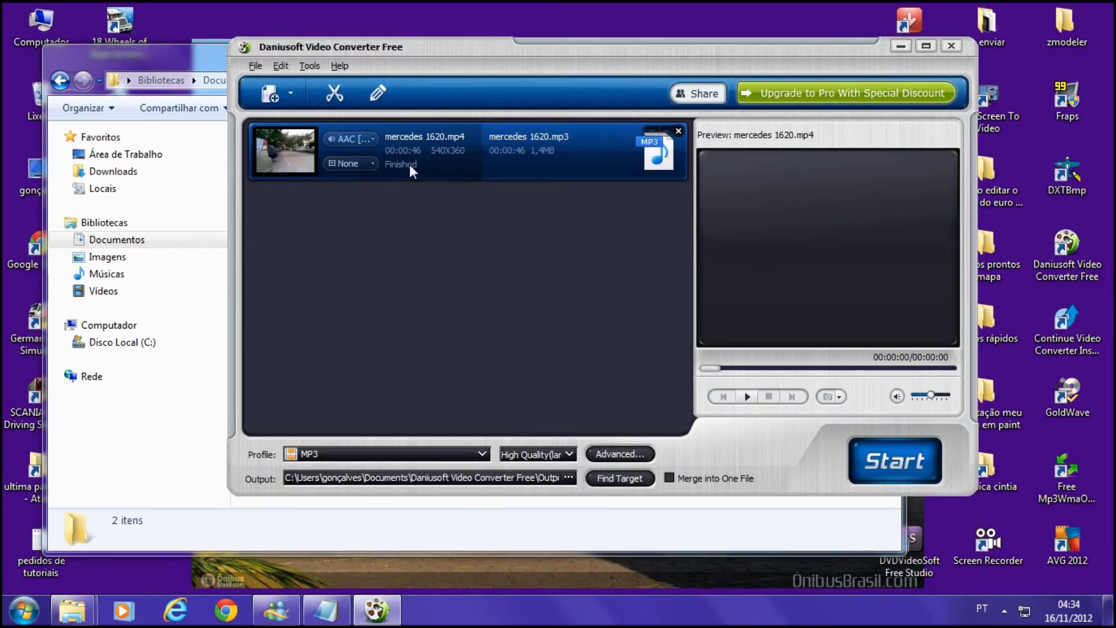
{"action": "left_click", "coordinate": [679, 132]}
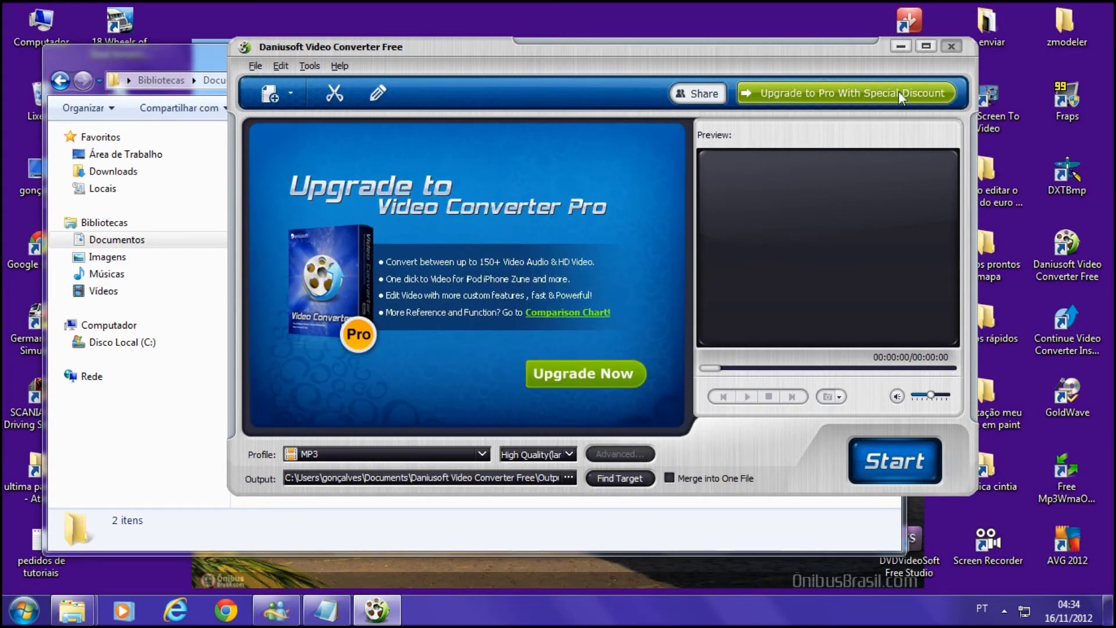
{"action": "left_click", "coordinate": [950, 45]}
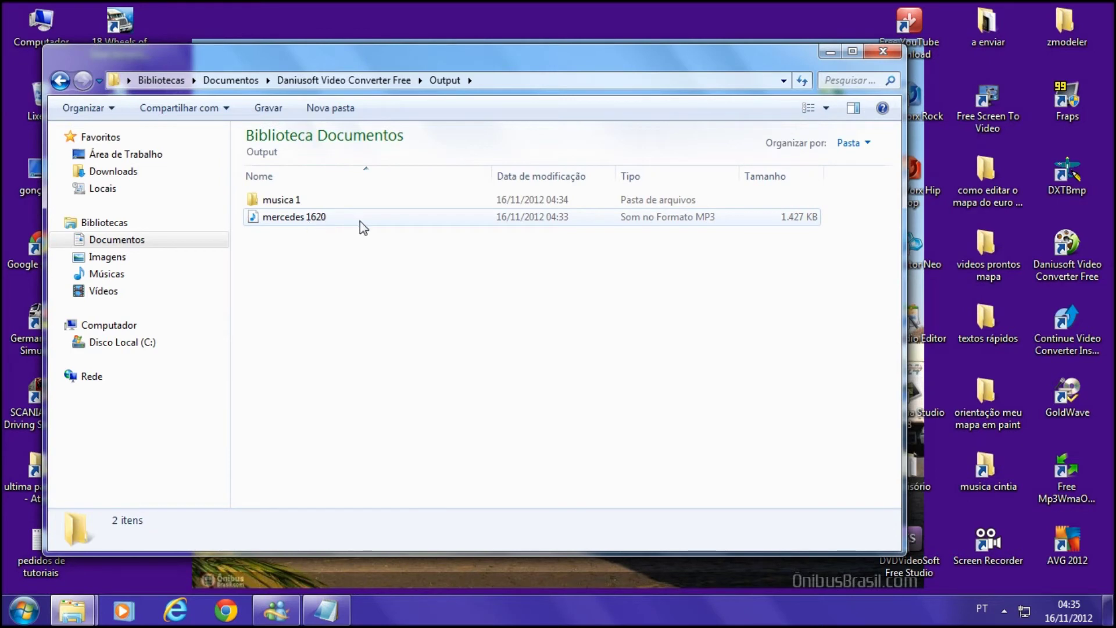
- Play the converted mercedes 1620 MP3 from the Output folder to check its sound, pausing as needed, and close the media player
{"action": "left_click", "coordinate": [298, 225]}
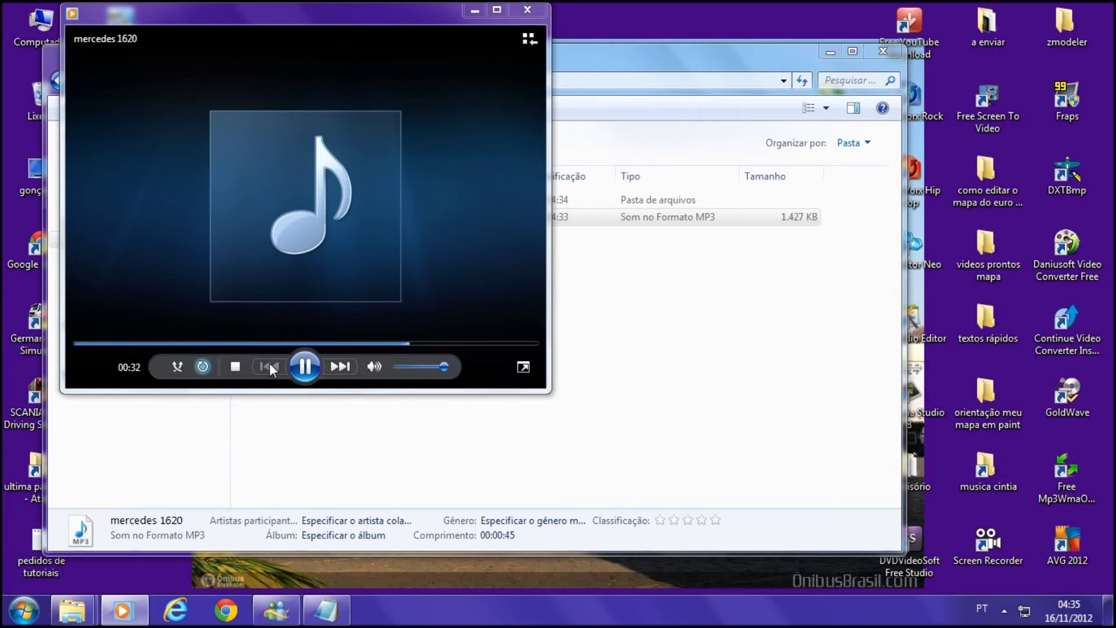
{"action": "left_click", "coordinate": [235, 364]}
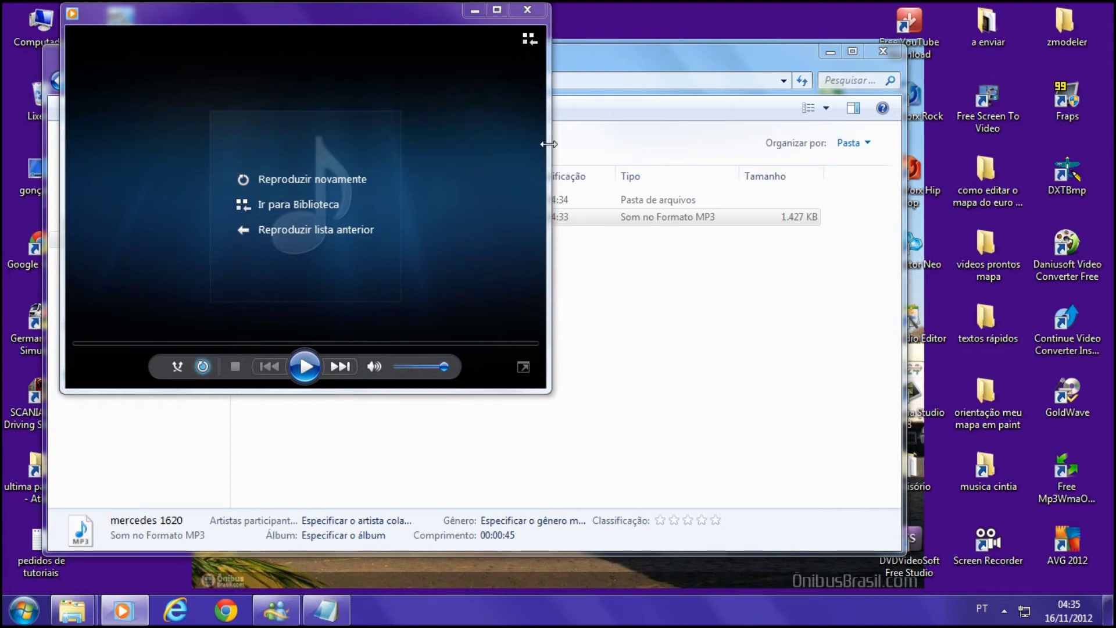
{"action": "left_click_drag", "start_coordinate": [399, 23], "coordinate": [758, 88]}
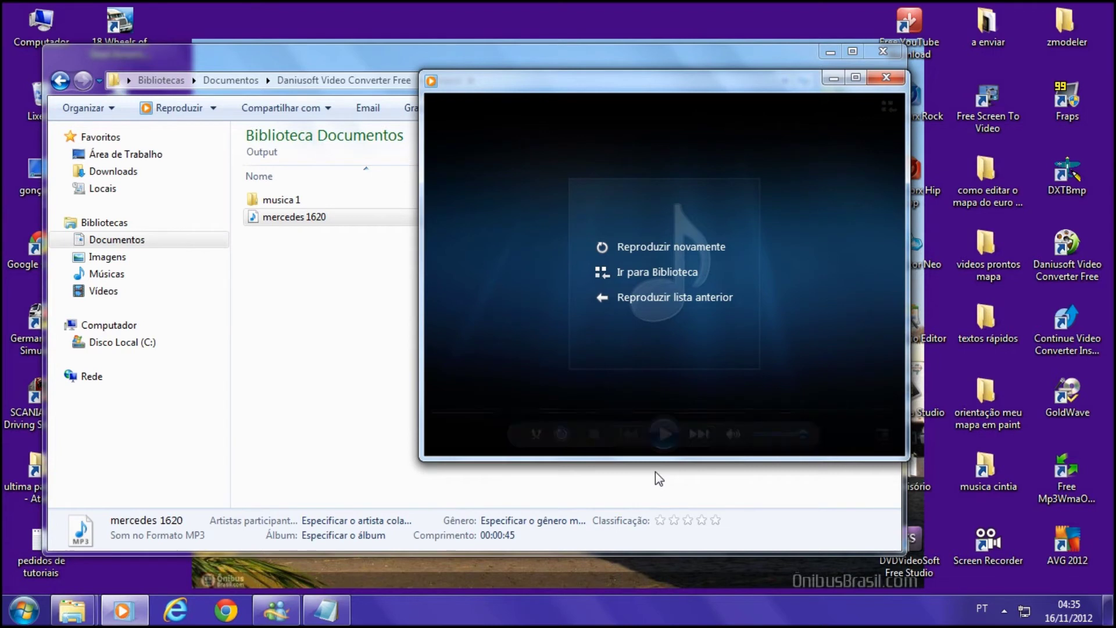
{"action": "mouse_move", "coordinate": [617, 427]}
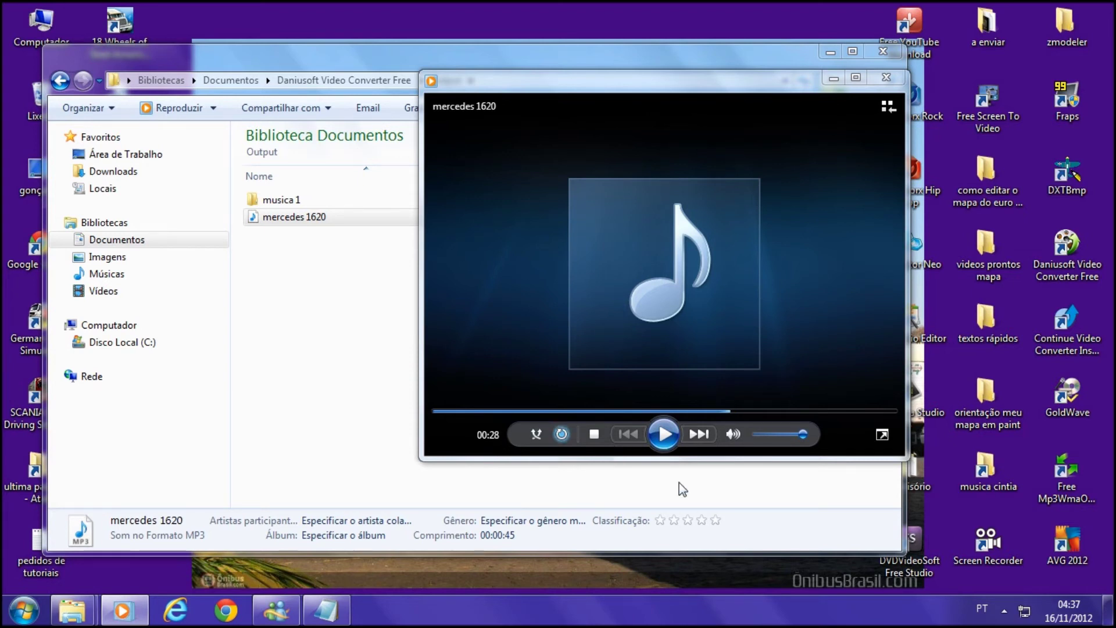
{"action": "left_click", "coordinate": [665, 444]}
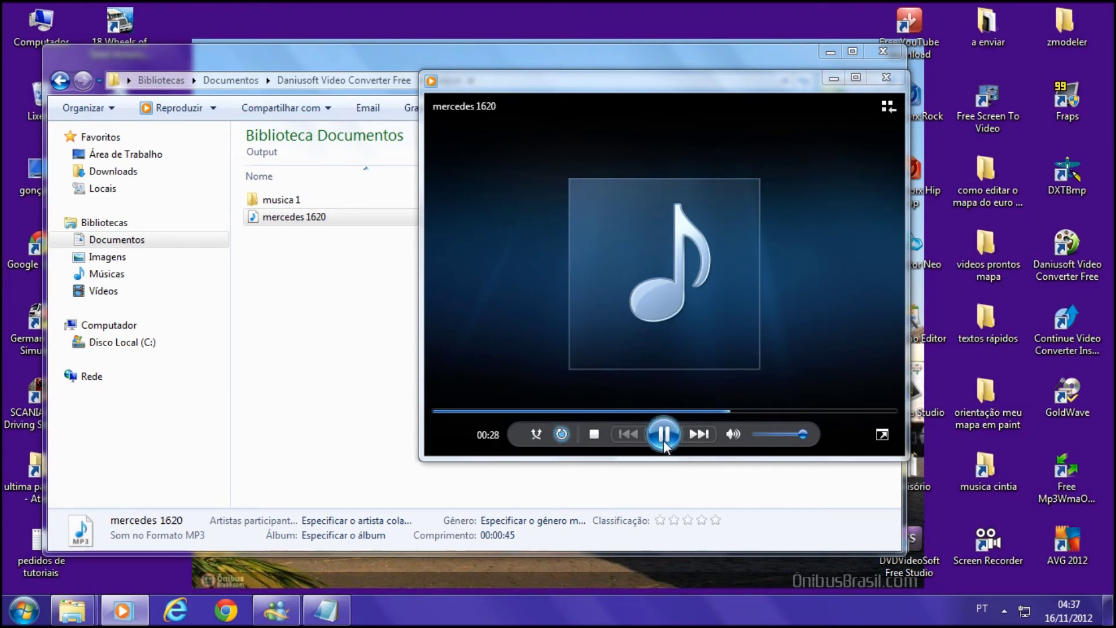
{"action": "left_click", "coordinate": [663, 441]}
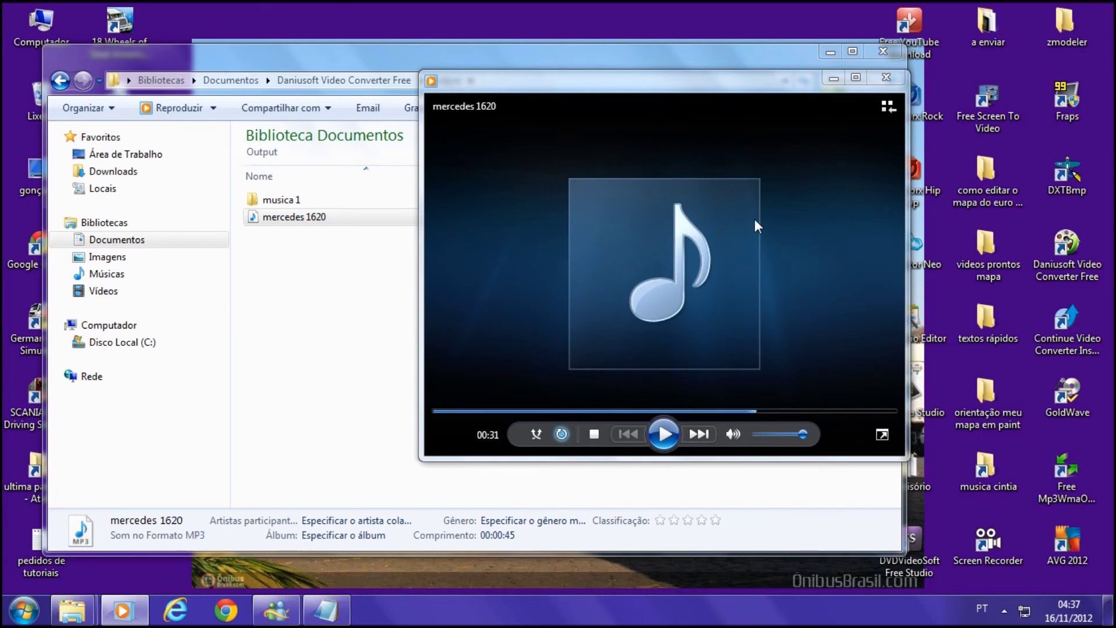
{"action": "left_click", "coordinate": [885, 77]}
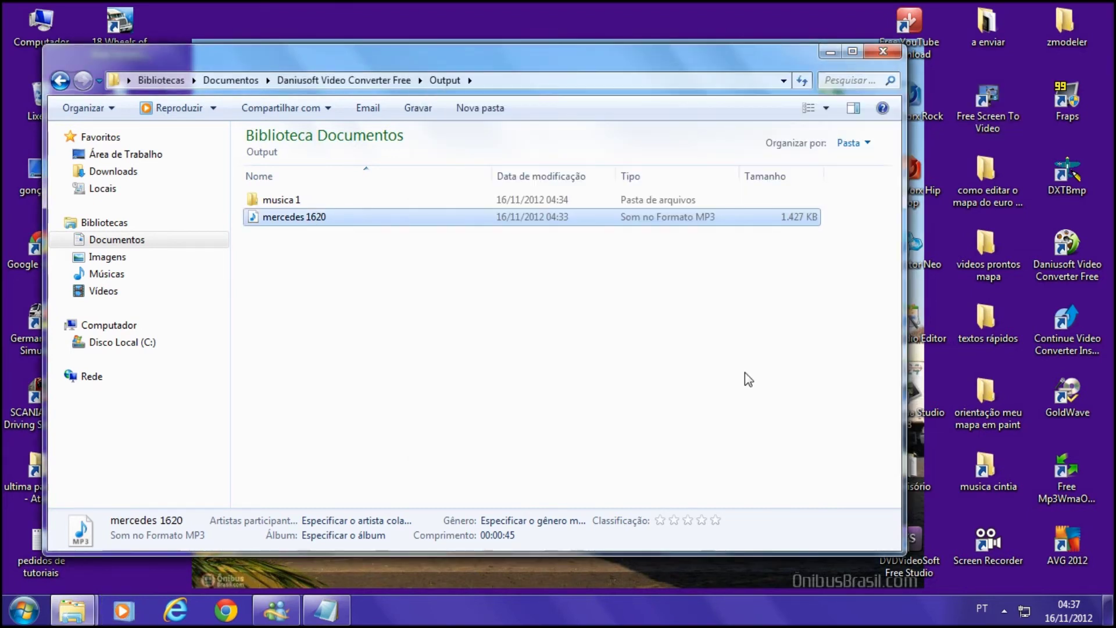
- Shift the Output folder window aside and launch GoldWave through GoldWave Setup, accepting the existing setup options
{"action": "left_click_drag", "start_coordinate": [578, 67], "coordinate": [738, 62]}
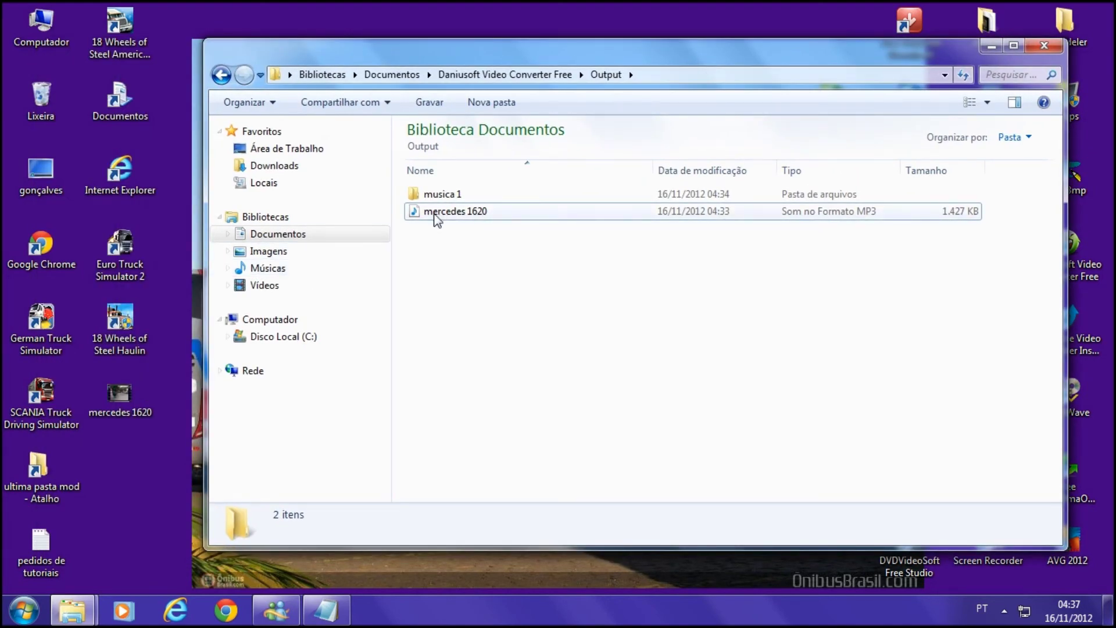
{"action": "left_click", "coordinate": [34, 616]}
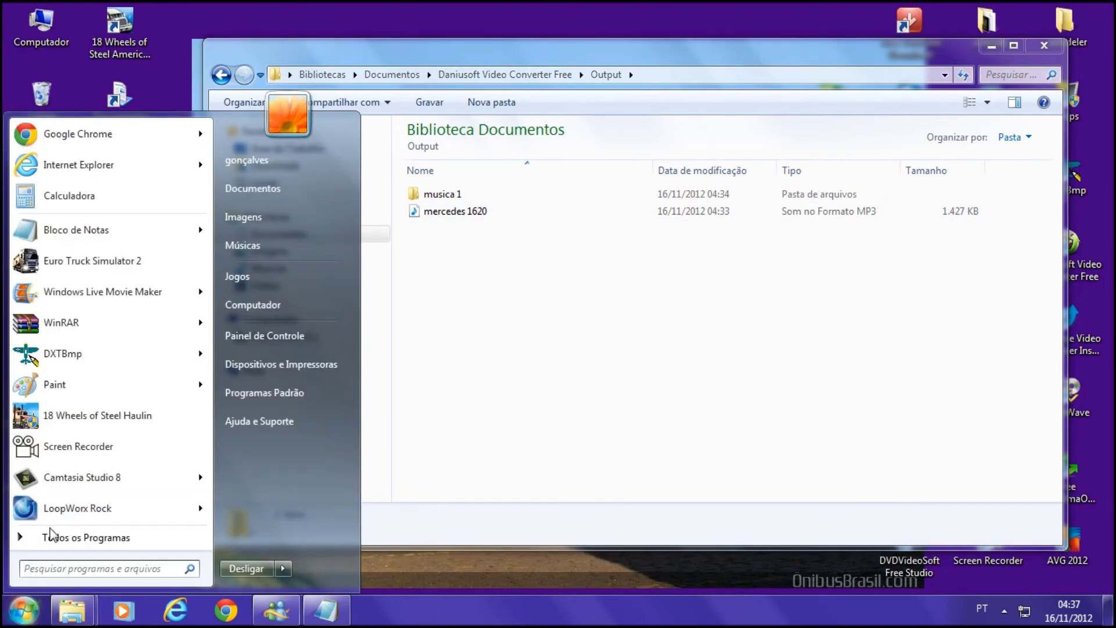
{"action": "left_click", "coordinate": [105, 538]}
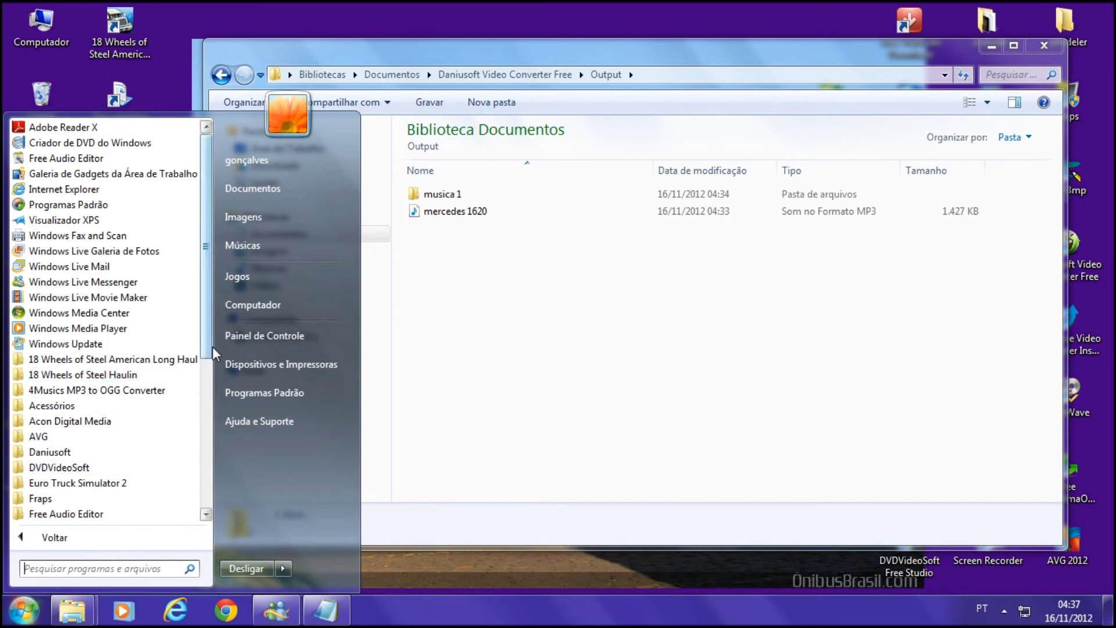
{"action": "left_click_drag", "start_coordinate": [212, 347], "coordinate": [217, 399]}
{"action": "left_click", "coordinate": [100, 467]}
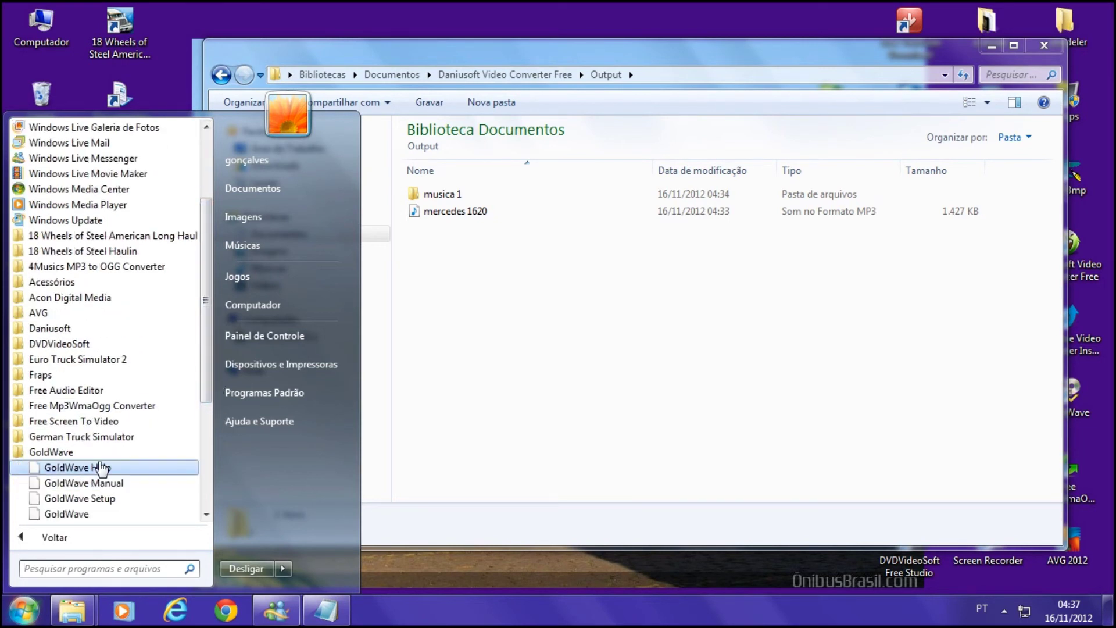
{"action": "left_click", "coordinate": [103, 498]}
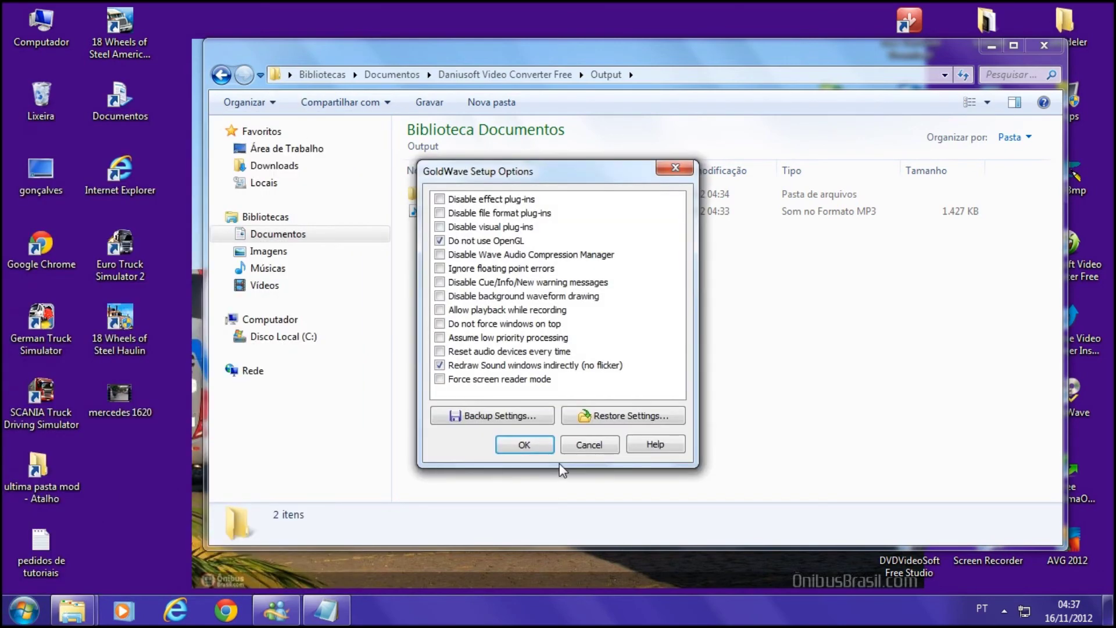
{"action": "left_click", "coordinate": [525, 445]}
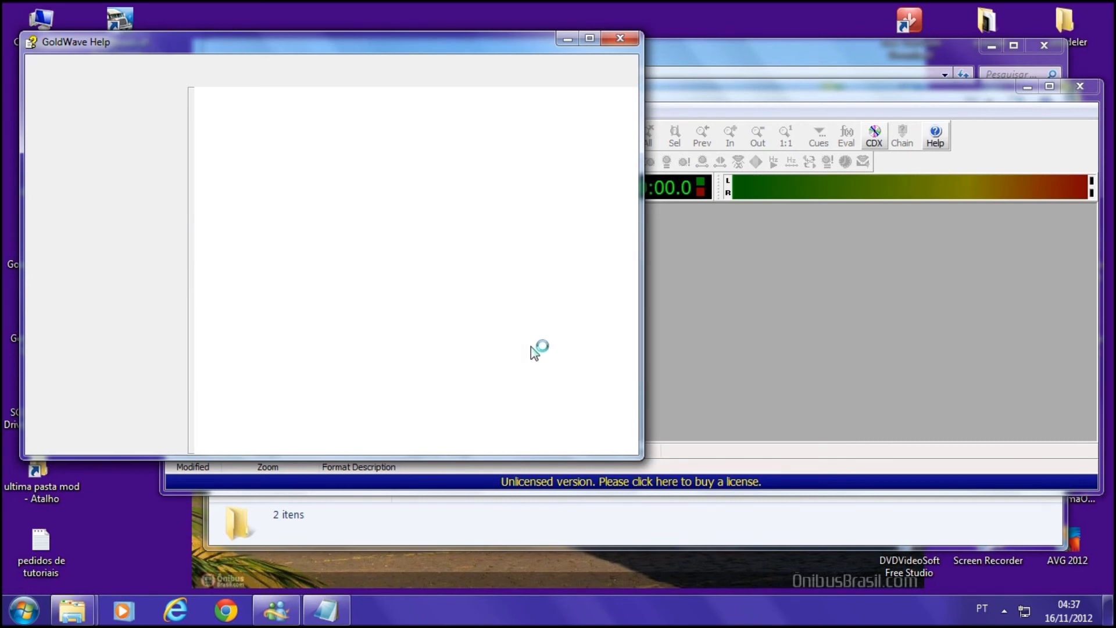
- Dismiss the GoldWave help window, load mercedes 1620.mp3 from the Output folder into GoldWave, and position its window to show the full waveform
{"action": "left_click", "coordinate": [410, 344]}
{"action": "left_click_drag", "start_coordinate": [734, 88], "coordinate": [897, 244]}
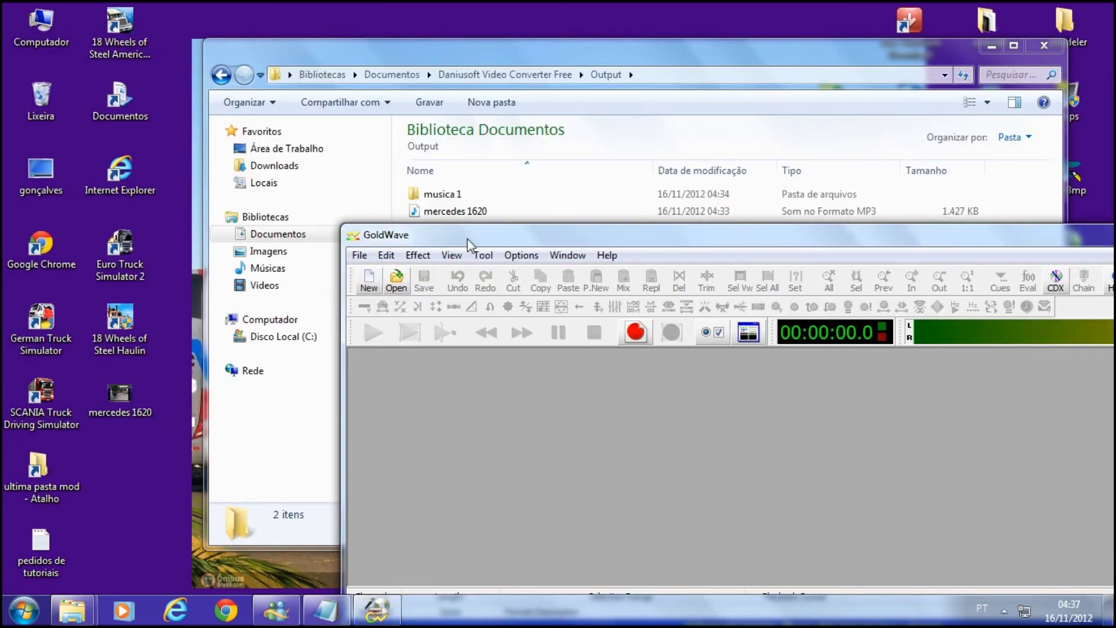
{"action": "left_click", "coordinate": [420, 212]}
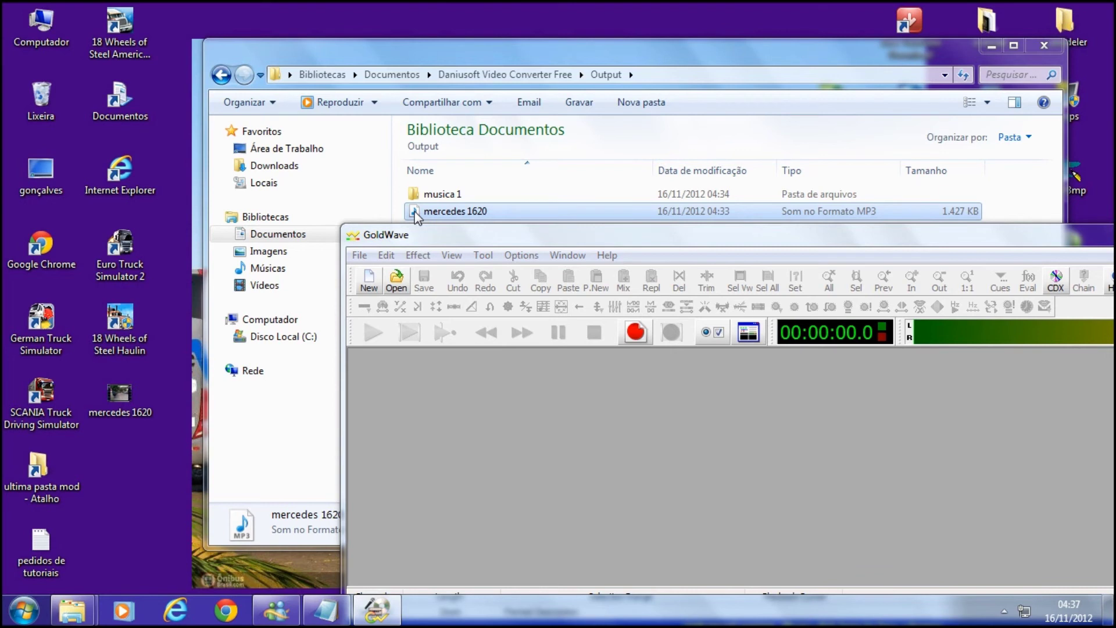
{"action": "left_click_drag", "start_coordinate": [417, 211], "coordinate": [627, 367]}
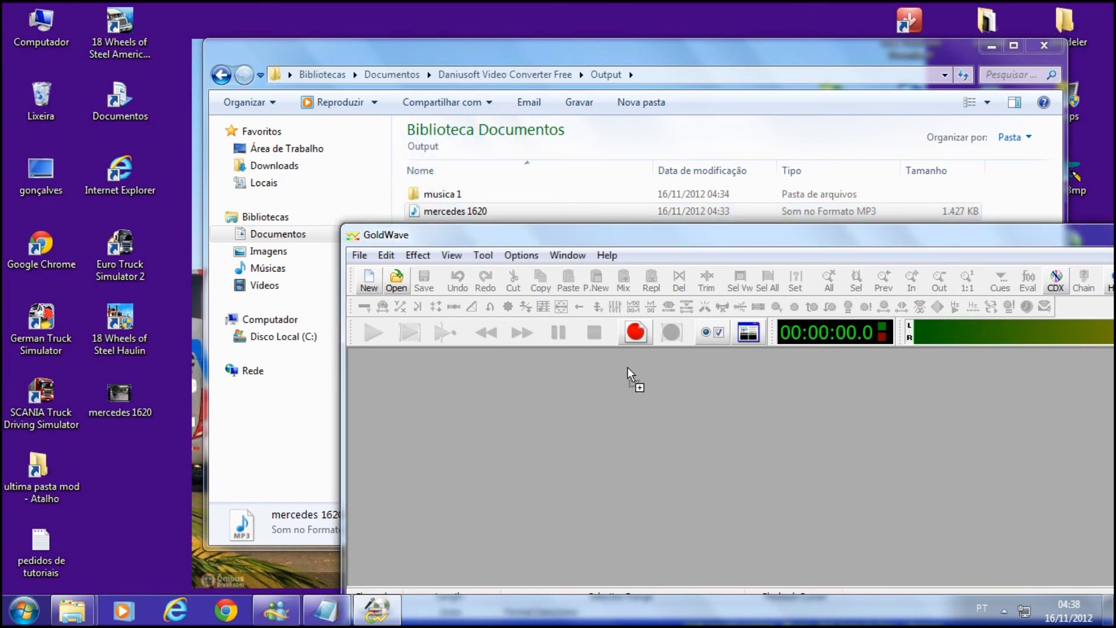
{"action": "left_click_drag", "start_coordinate": [618, 493], "coordinate": [602, 501]}
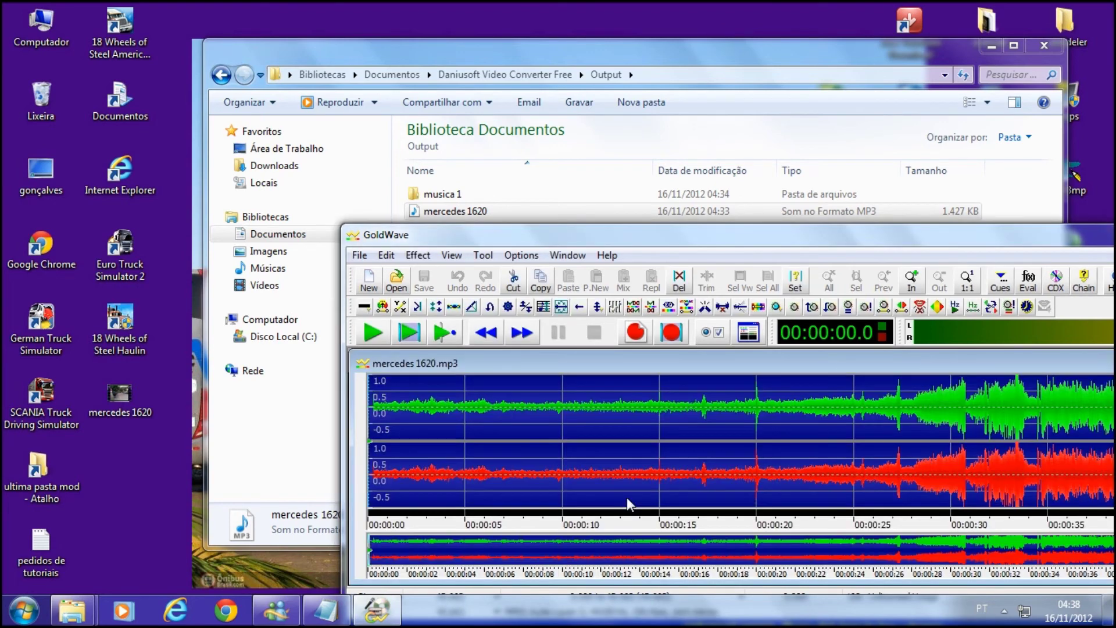
{"action": "left_click_drag", "start_coordinate": [758, 241], "coordinate": [602, 176]}
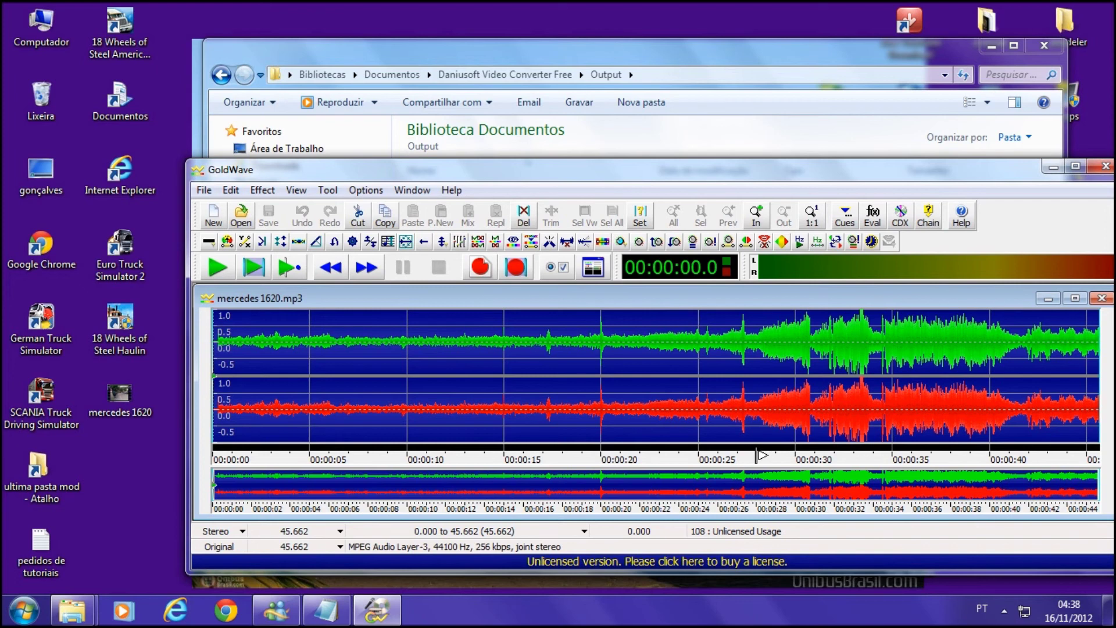
- Start the selection in mercedes 1620.mp3 at about 28.9 s and play the selected audio
{"action": "left_click", "coordinate": [774, 419]}
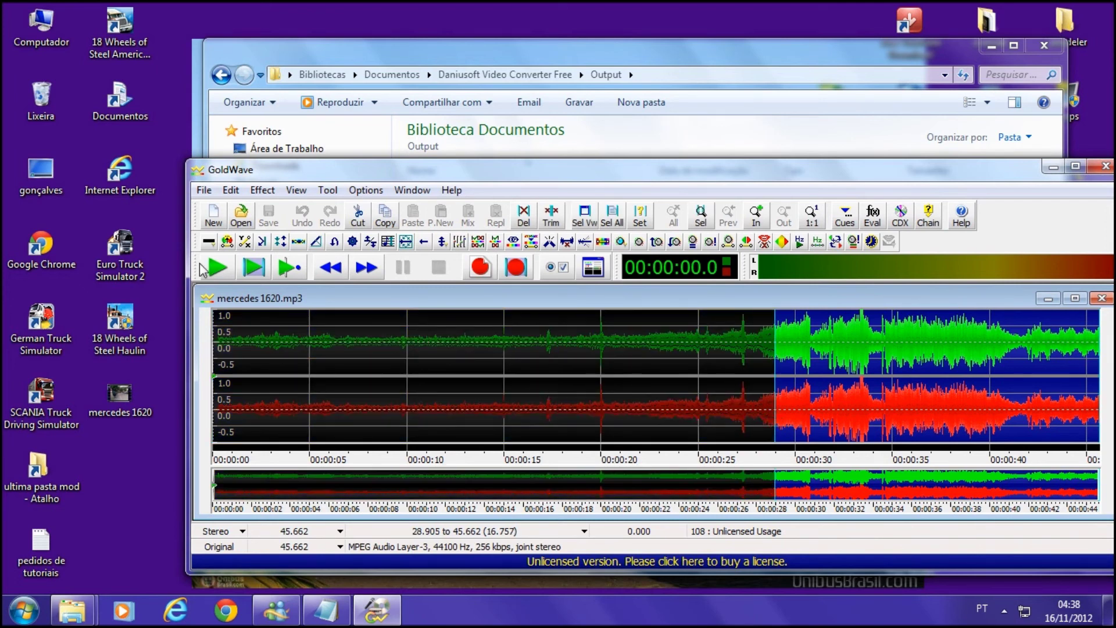
{"action": "left_click", "coordinate": [248, 276]}
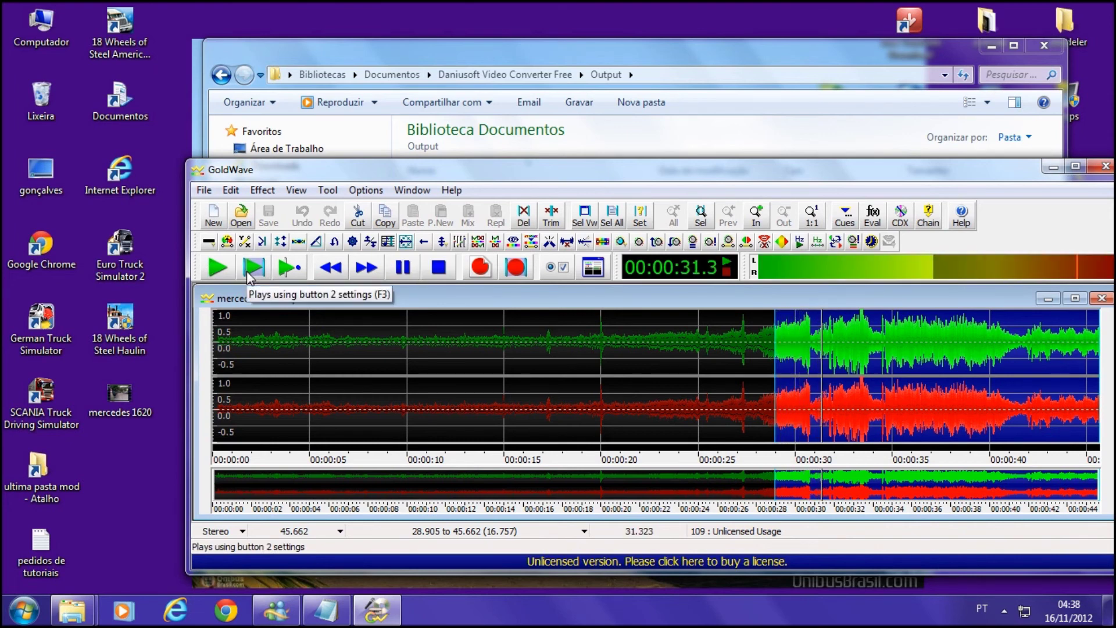
{"action": "left_click", "coordinate": [322, 275]}
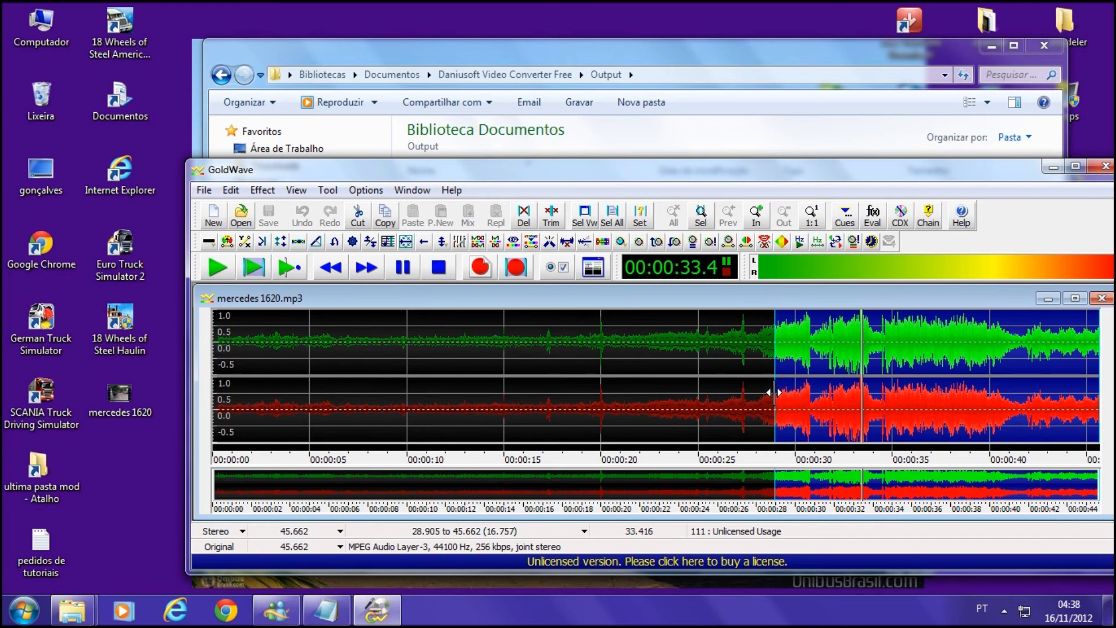
- Narrow the selection to the section from about 28.49 to 30.75 s and play it several times to check it
{"action": "left_click_drag", "start_coordinate": [773, 392], "coordinate": [761, 394]}
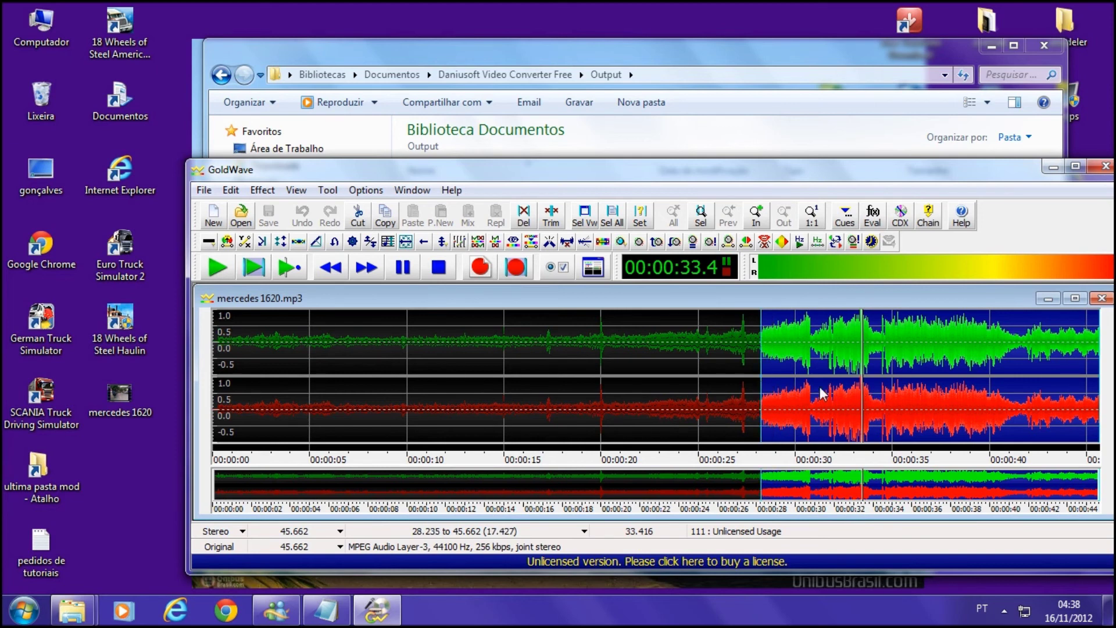
{"action": "left_click_drag", "start_coordinate": [767, 396], "coordinate": [810, 440]}
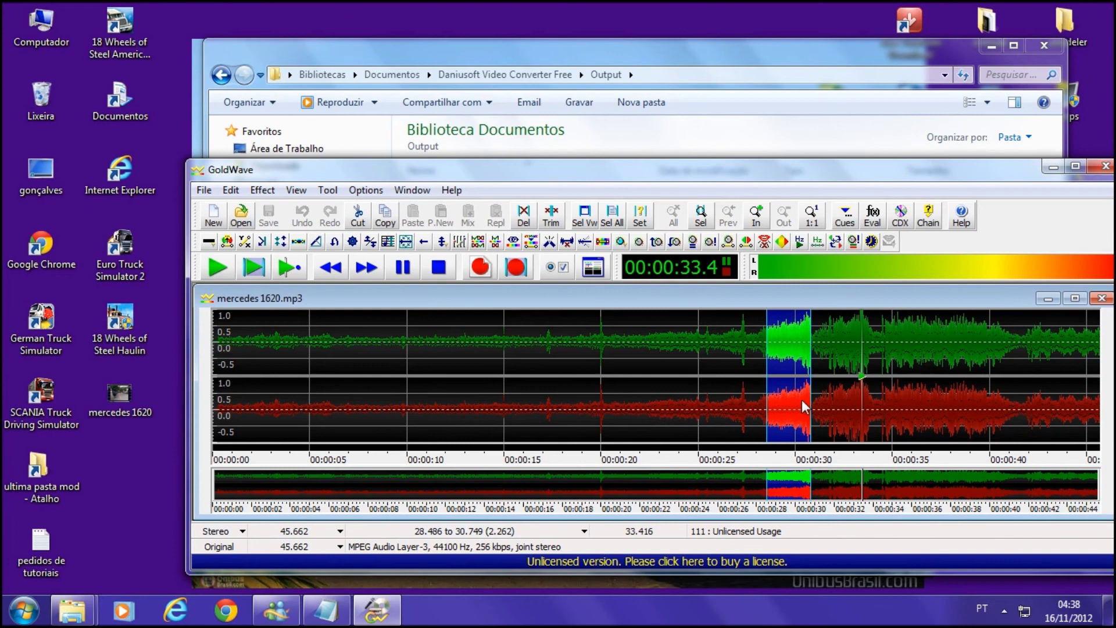
{"action": "left_click", "coordinate": [256, 274]}
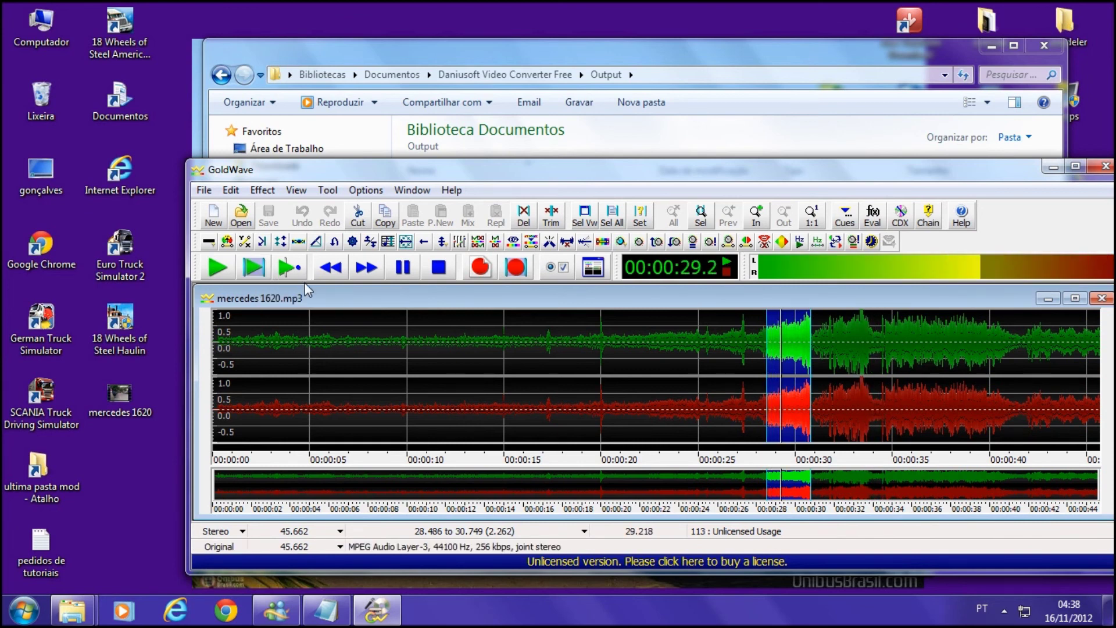
{"action": "left_click", "coordinate": [402, 267]}
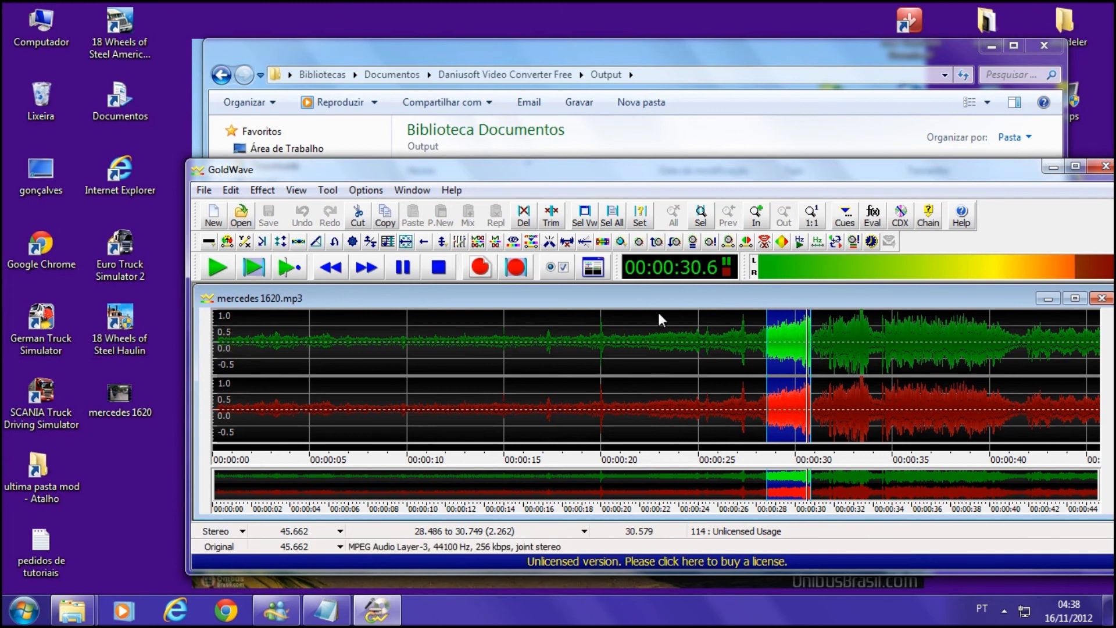
{"action": "left_click", "coordinate": [250, 270]}
{"action": "left_click", "coordinate": [250, 272]}
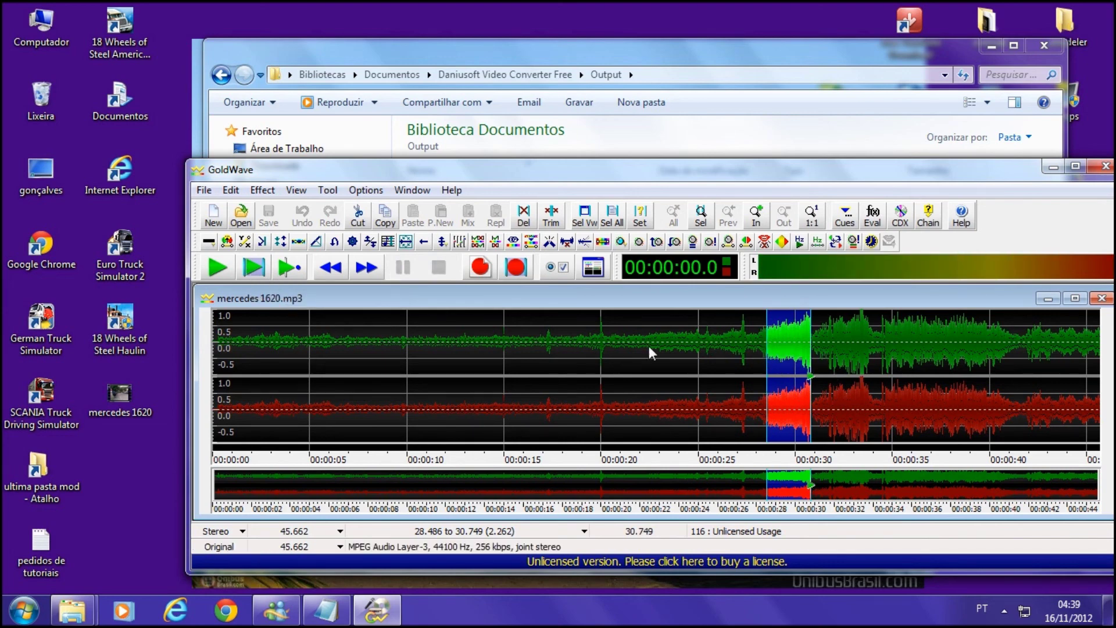
- Trim the audio to the selected section and play the trimmed clip
{"action": "left_click", "coordinate": [231, 192]}
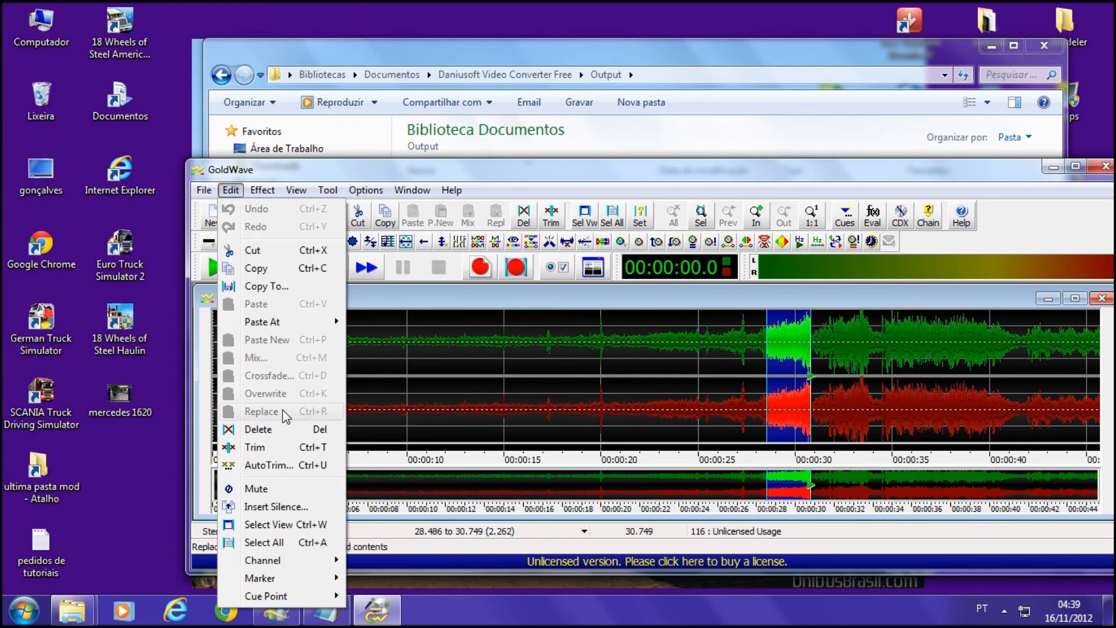
{"action": "left_click", "coordinate": [254, 447]}
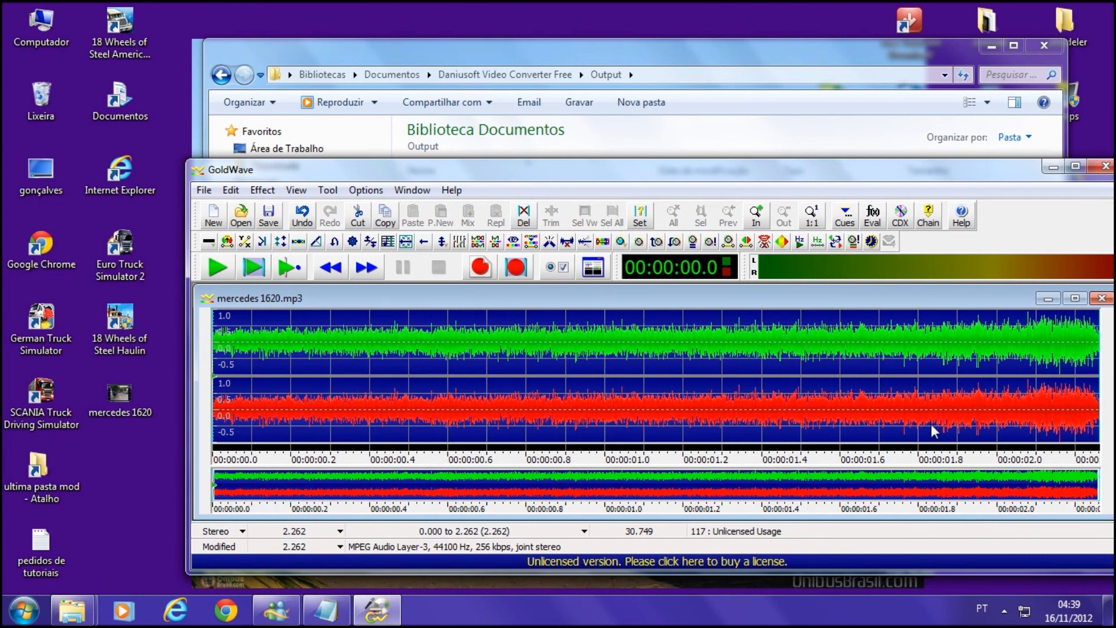
{"action": "left_click", "coordinate": [216, 269]}
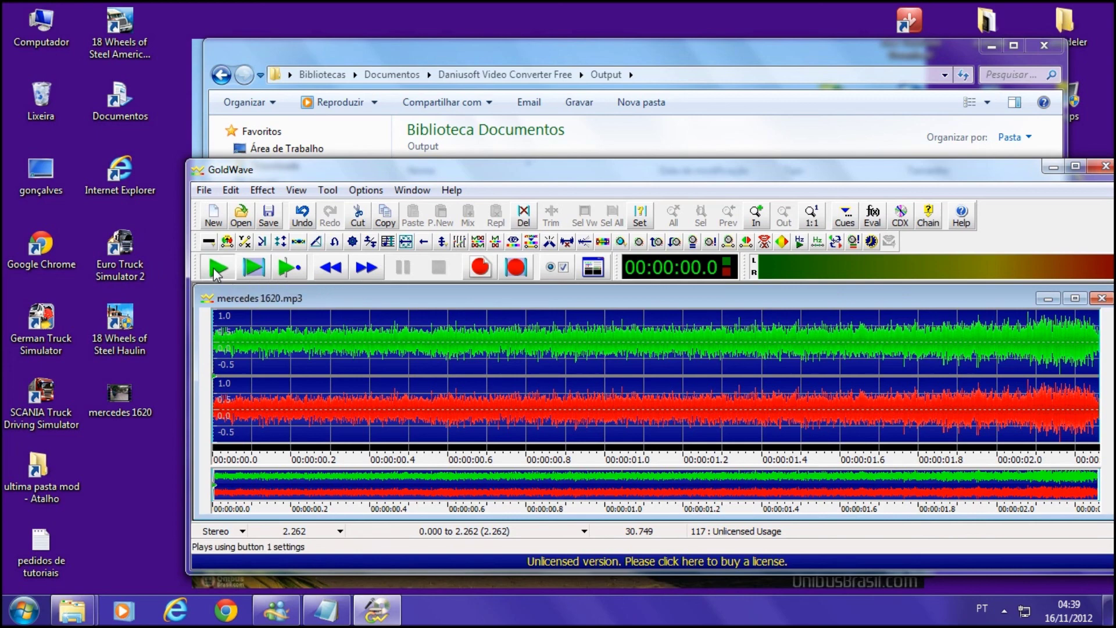